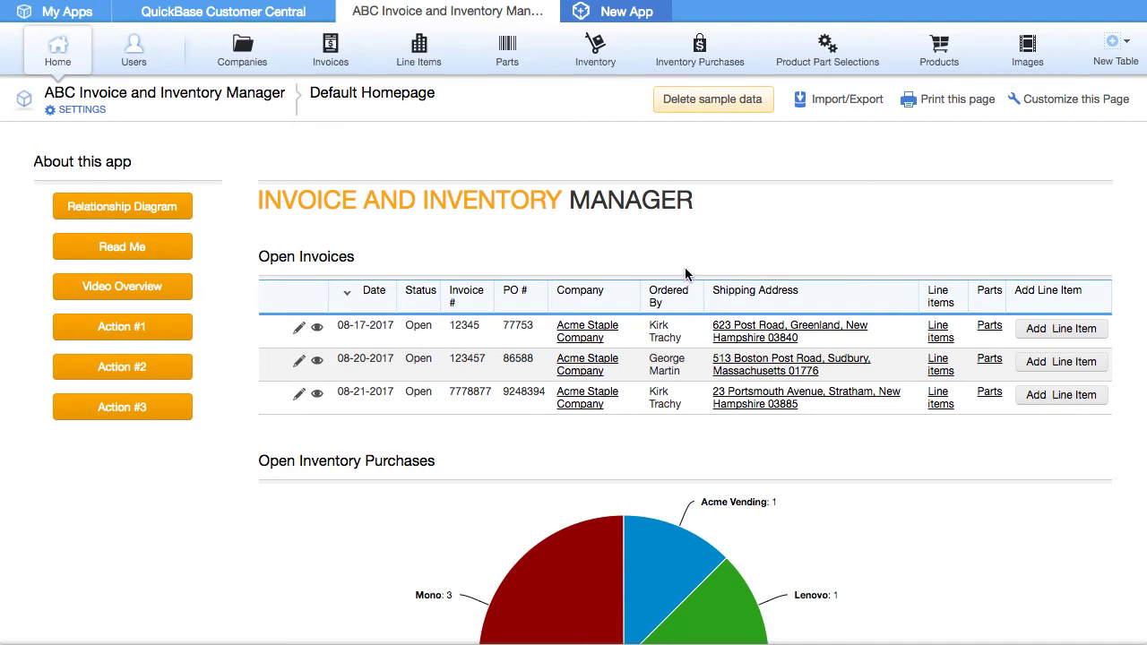
Look over the homepage's Open Invoices report and Open Inventory Purchases chart.
scroll(686, 274, "down", 3)
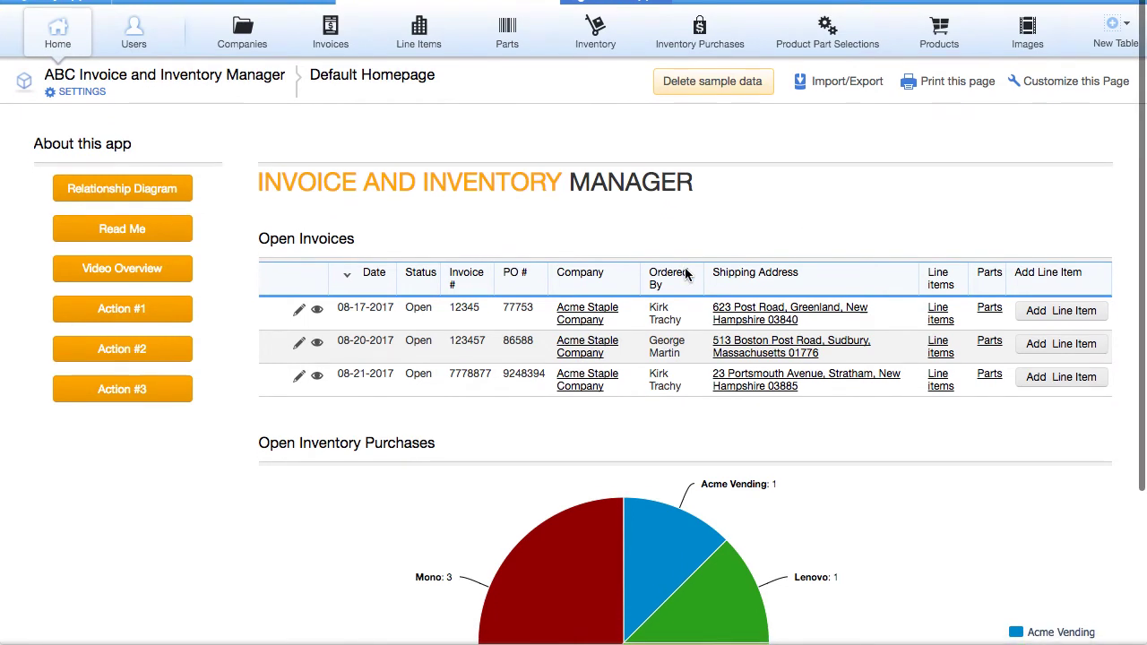
scroll(685, 267, "down", 1)
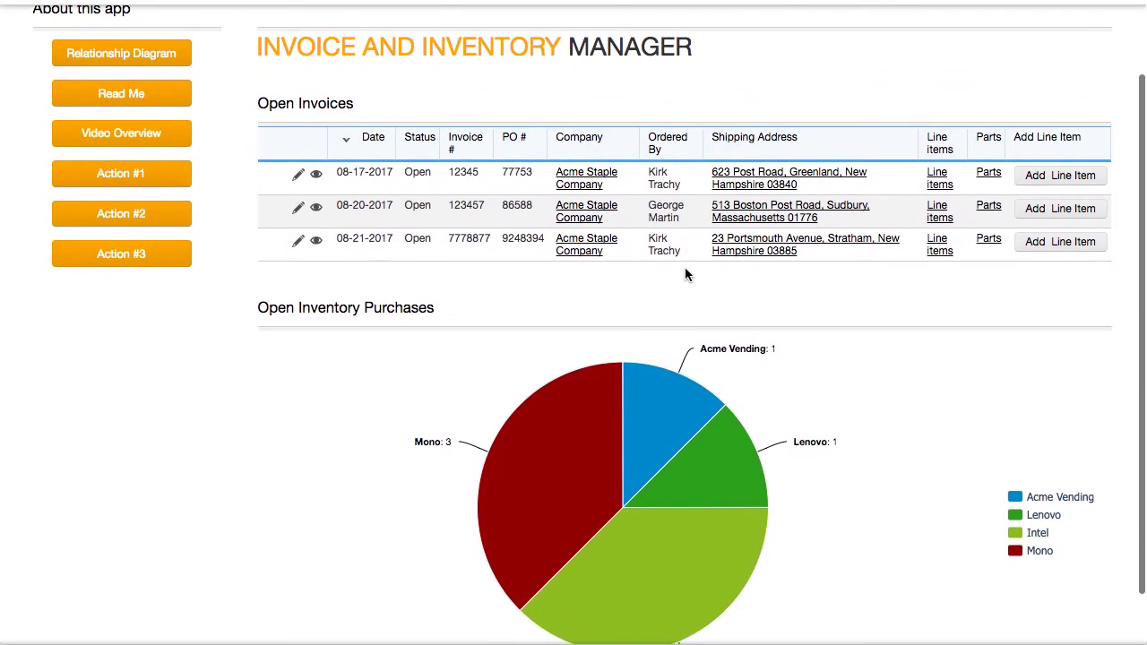
scroll(685, 267, "up", 1)
scroll(685, 267, "up", 3)
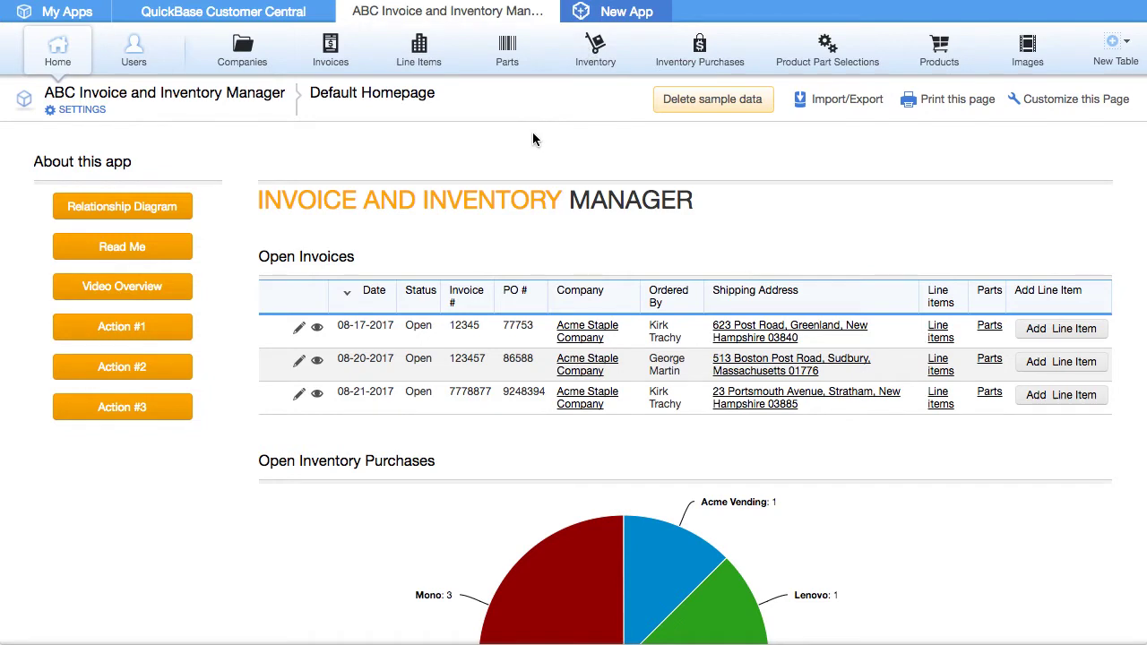
scroll(532, 134, "down", 1)
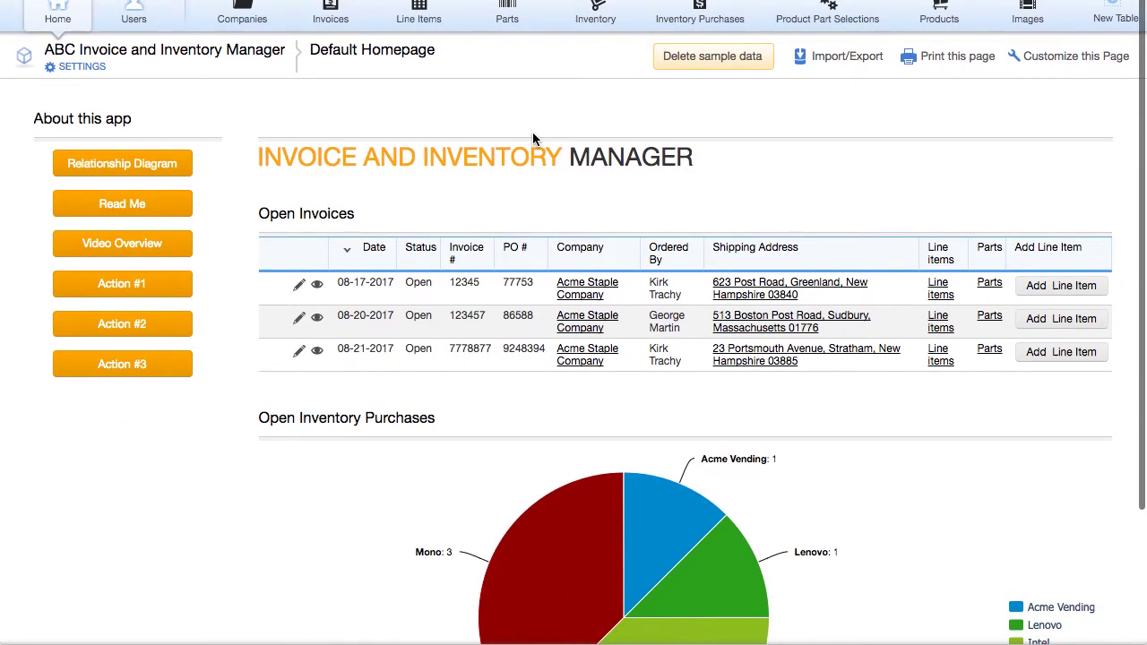
scroll(533, 139, "up", 1)
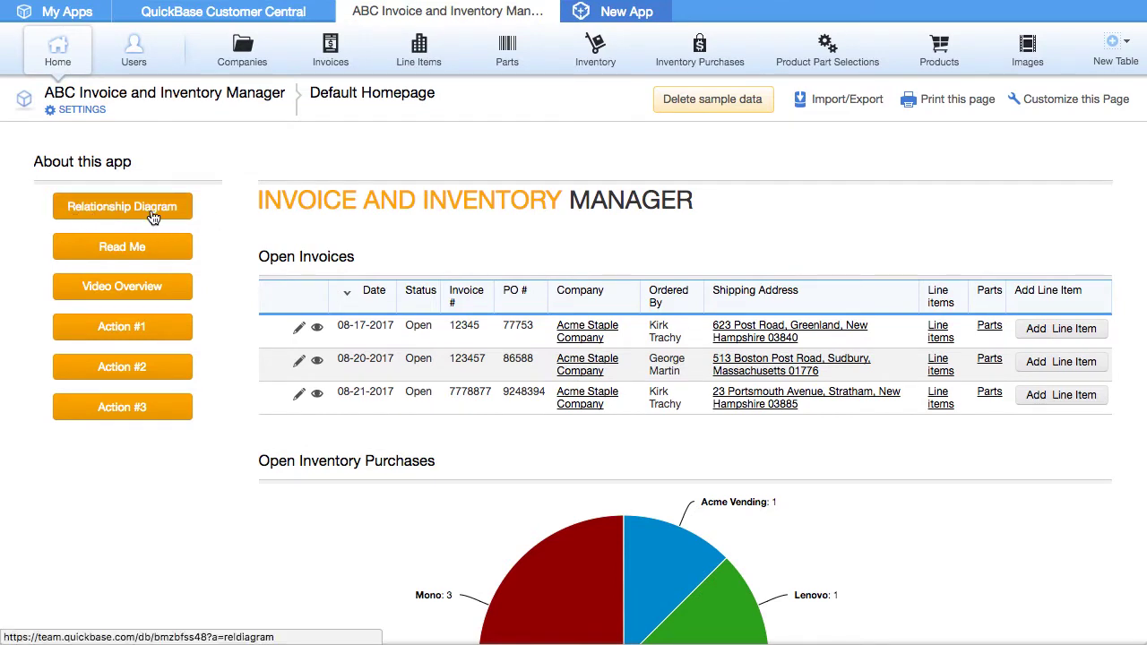
Open the app's relationship diagram and examine how its tables are connected, from Companies through to Inventory Purchases.
left_click(153, 216)
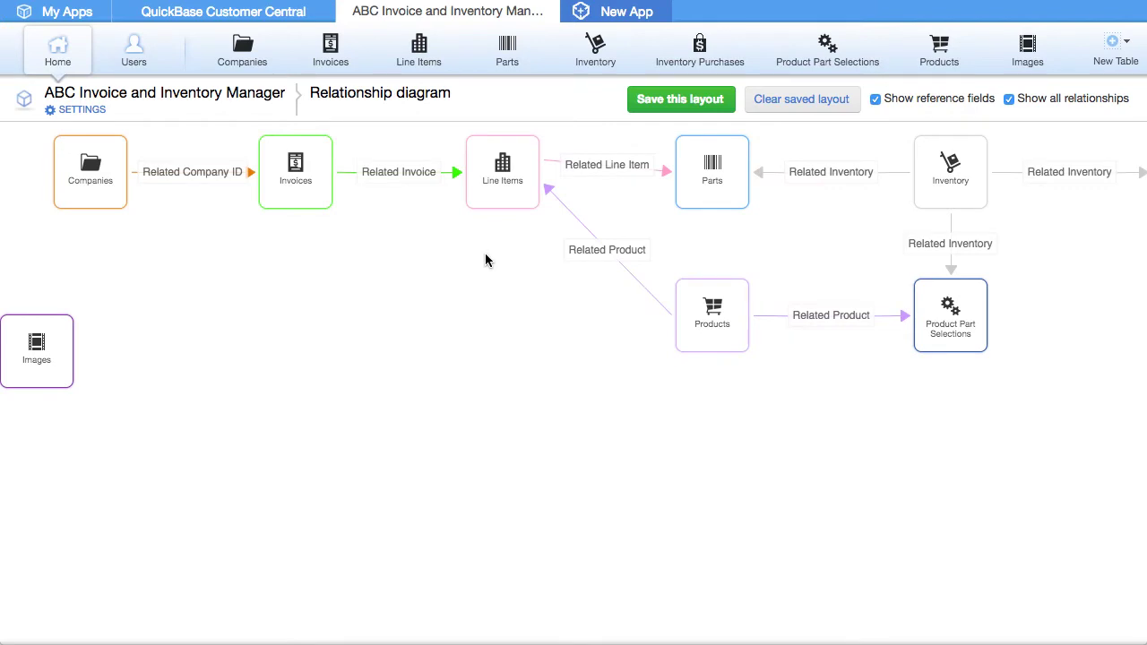
scroll(480, 389, "right", 3)
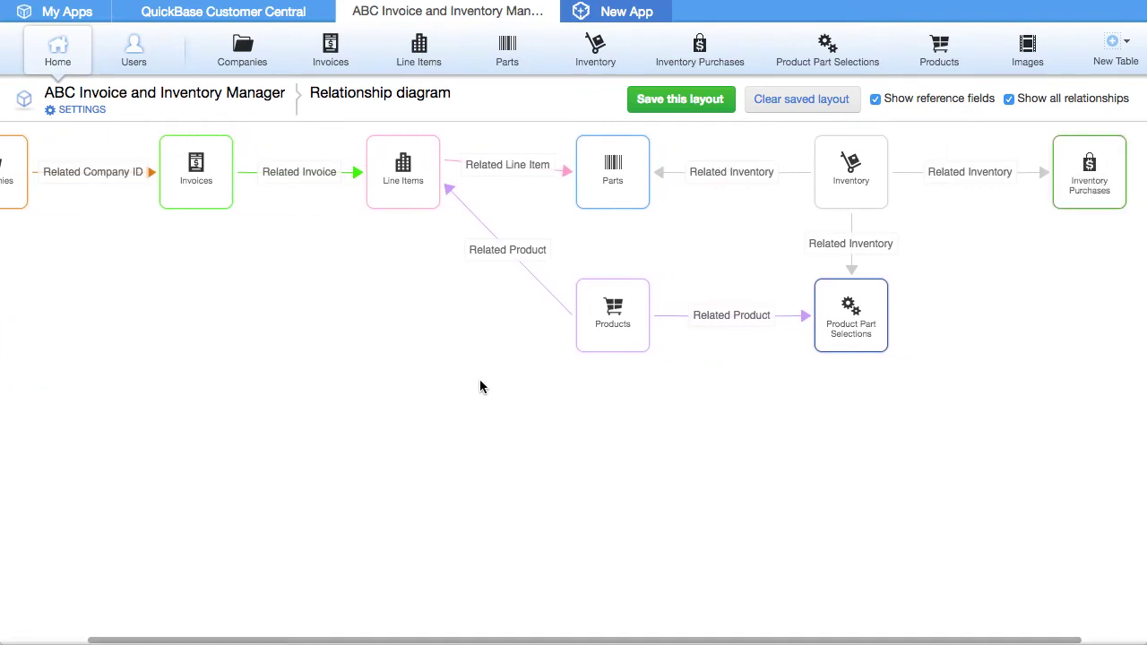
scroll(480, 381, "left", 3)
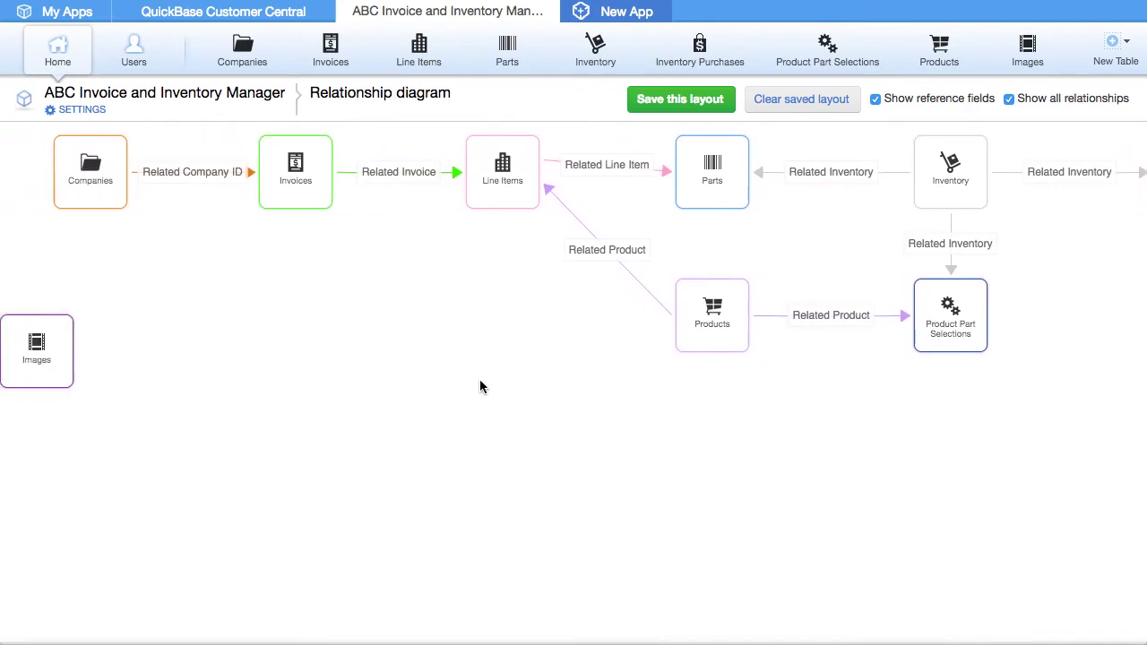
scroll(479, 386, "right", 1)
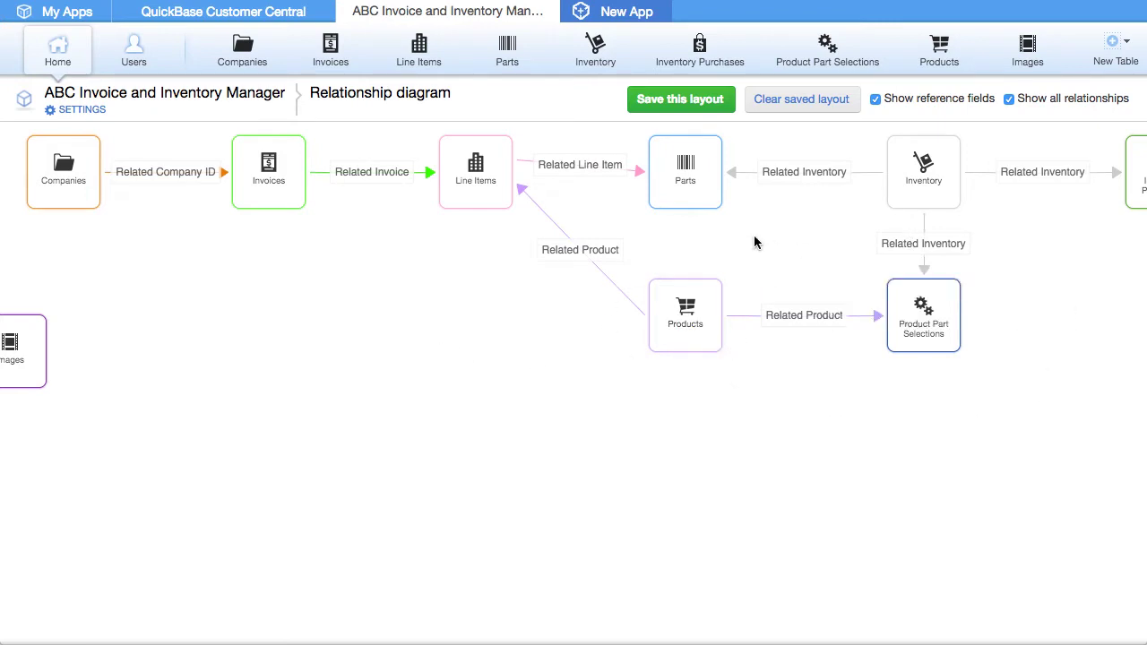
Open the 08-17-2017 invoice for Acme Staple Company from the Invoices table and show its line item parts.
left_click(328, 70)
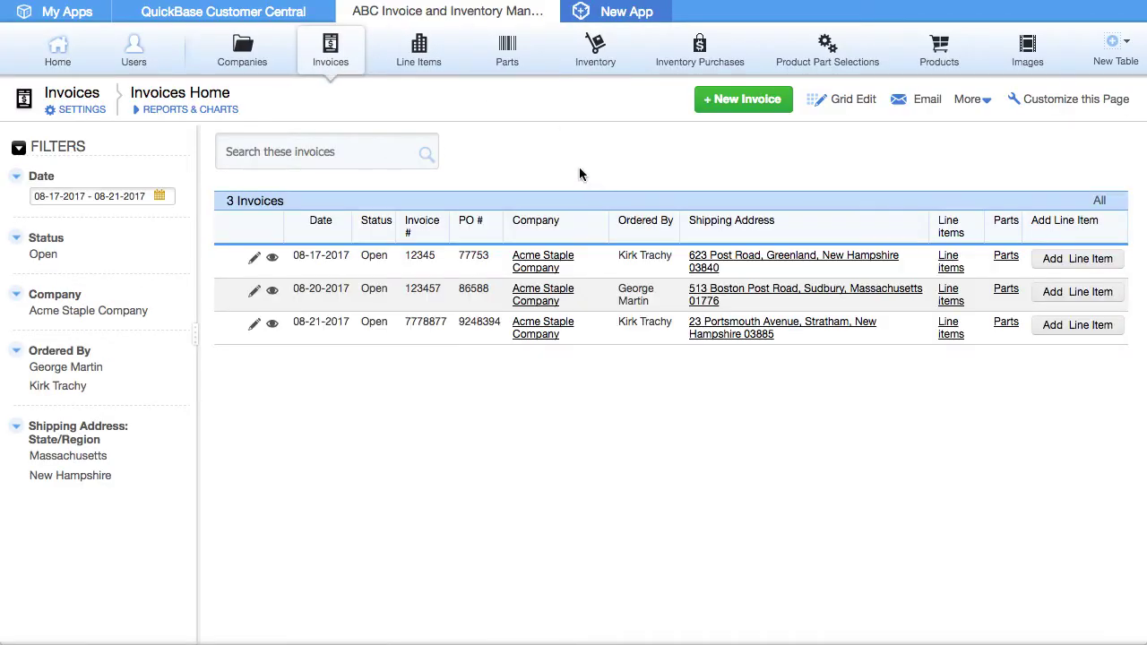
scroll(579, 174, "down", 1)
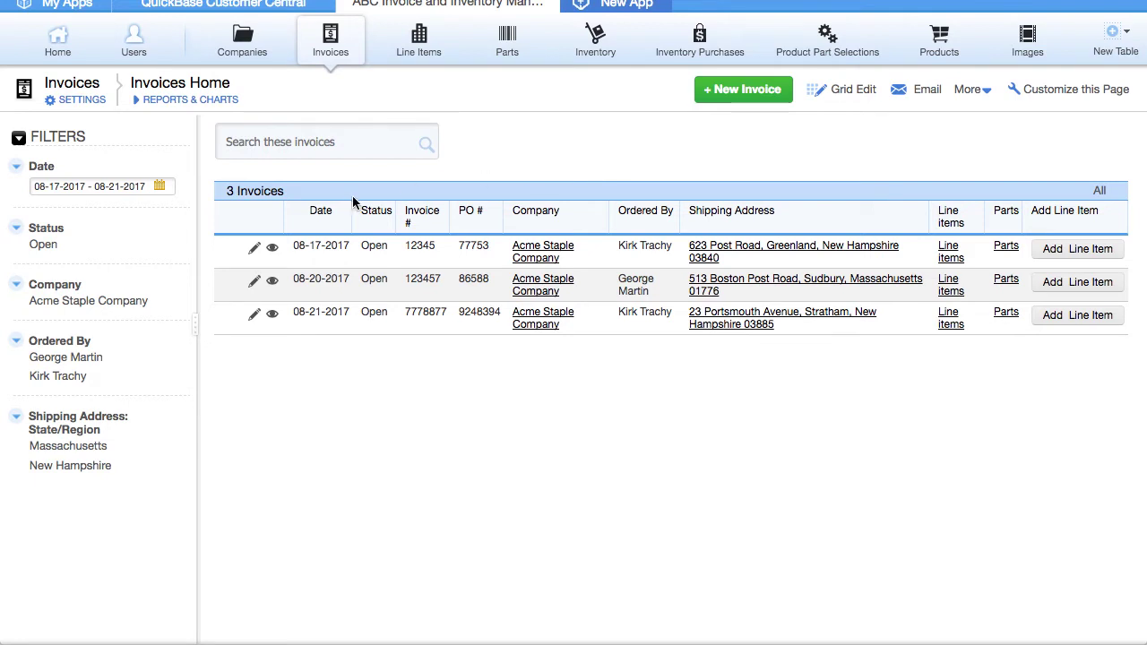
left_click(273, 252)
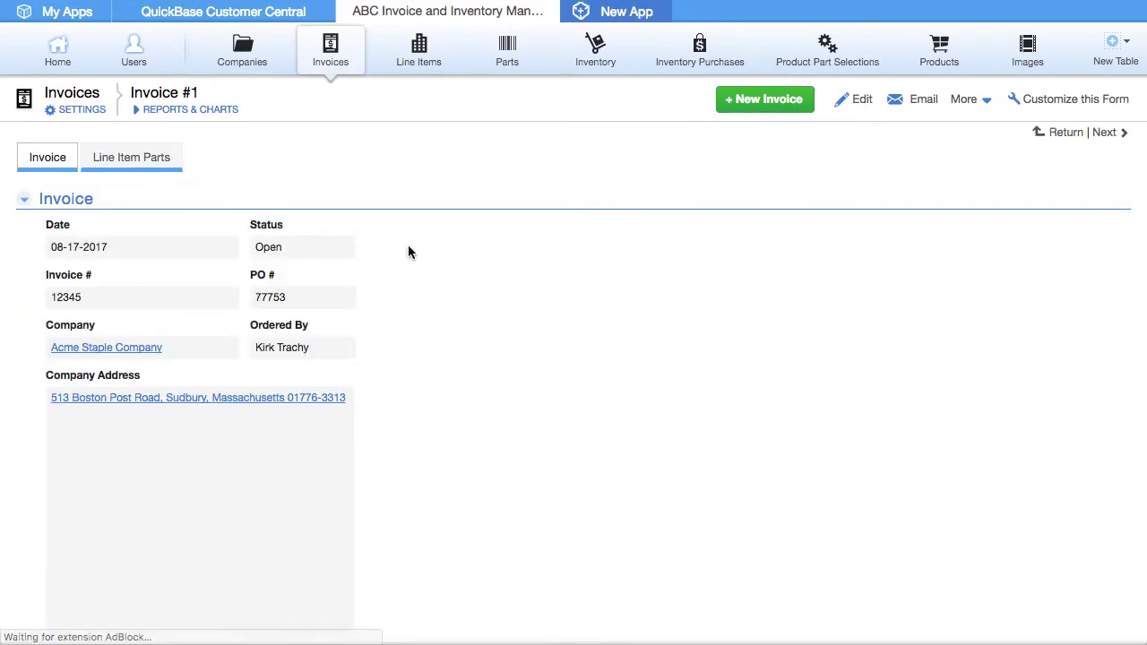
left_click(130, 154)
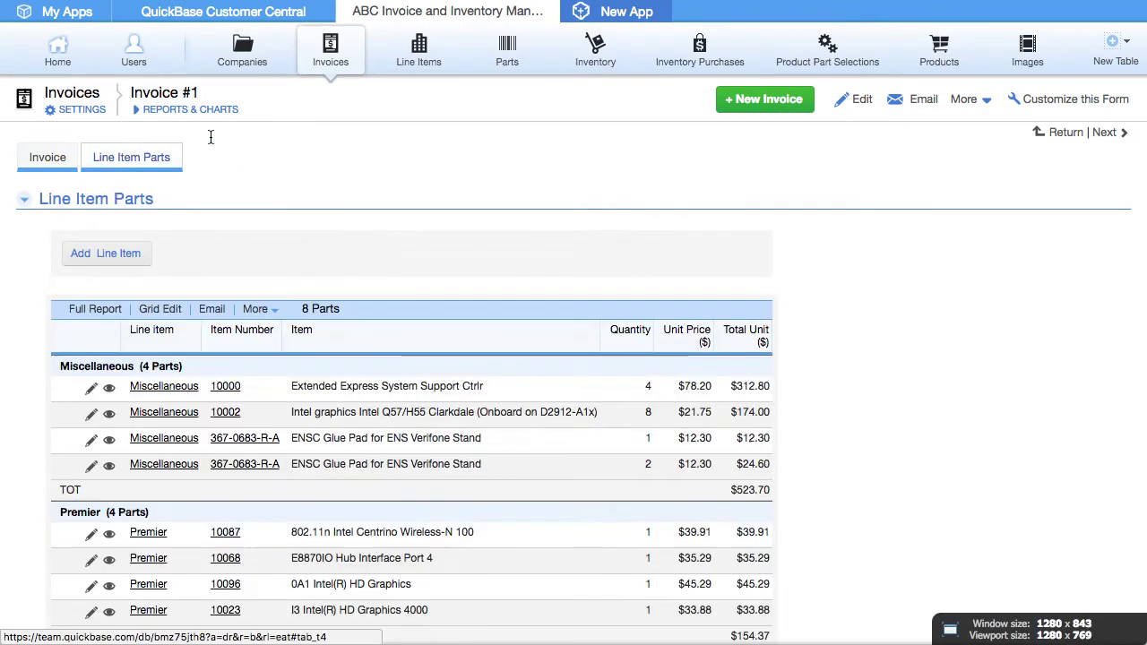
scroll(500, 179, "down", 2)
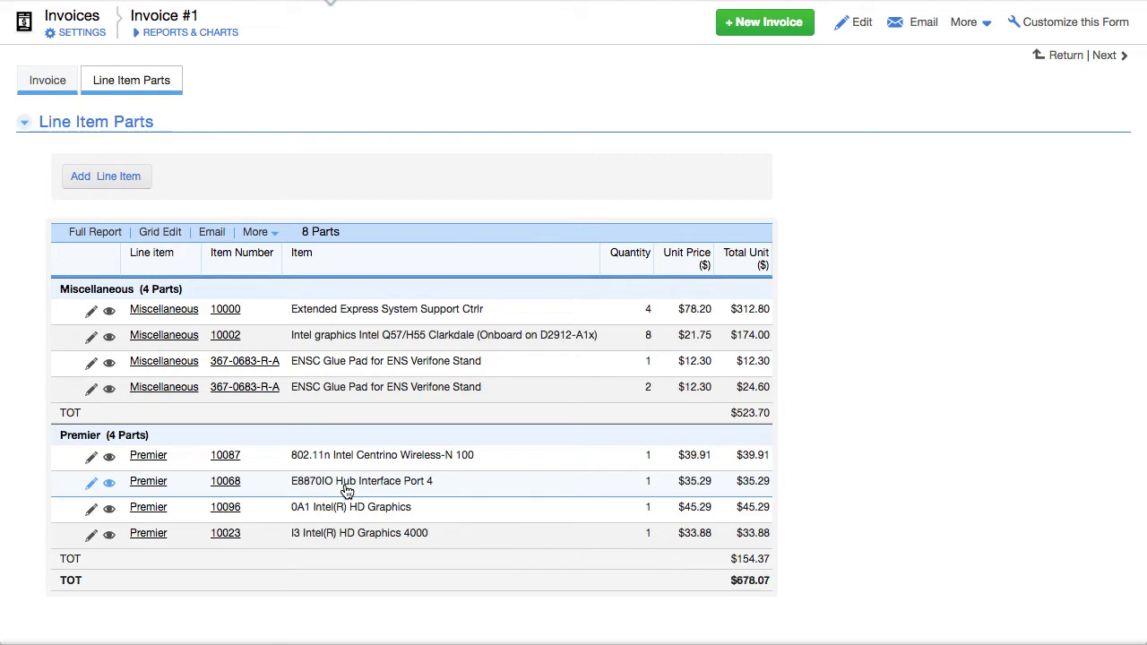
Add a Miscellaneous line item to the invoice and choose inventory item 10000, Extended Express System Support Ctrlr, for its first part.
left_click(100, 175)
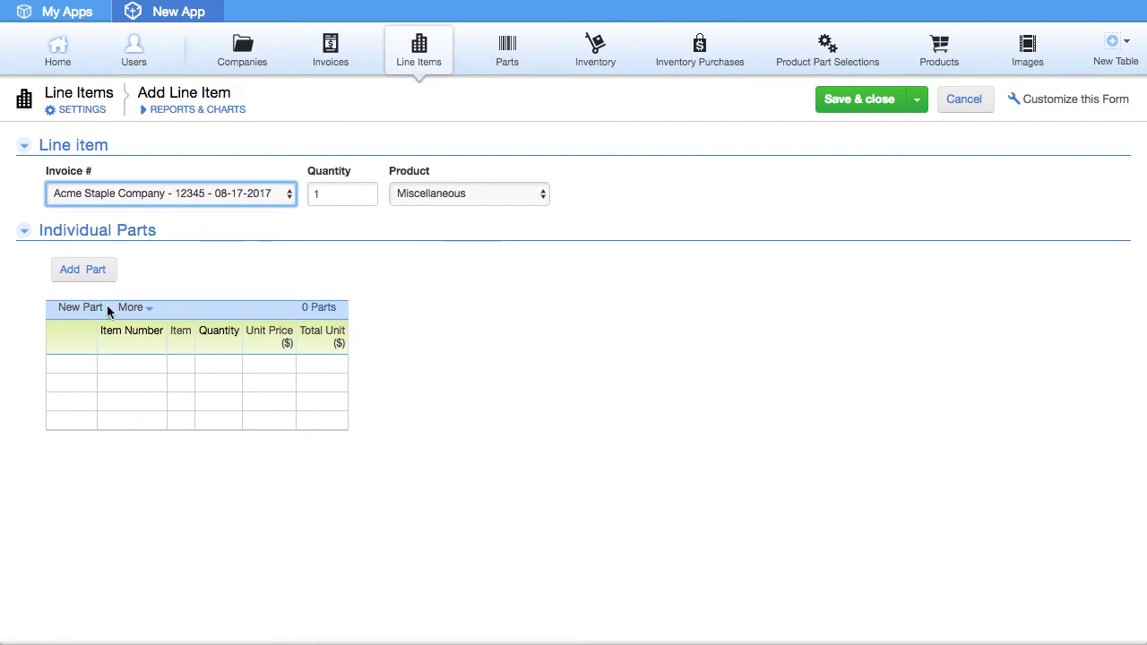
left_click(89, 272)
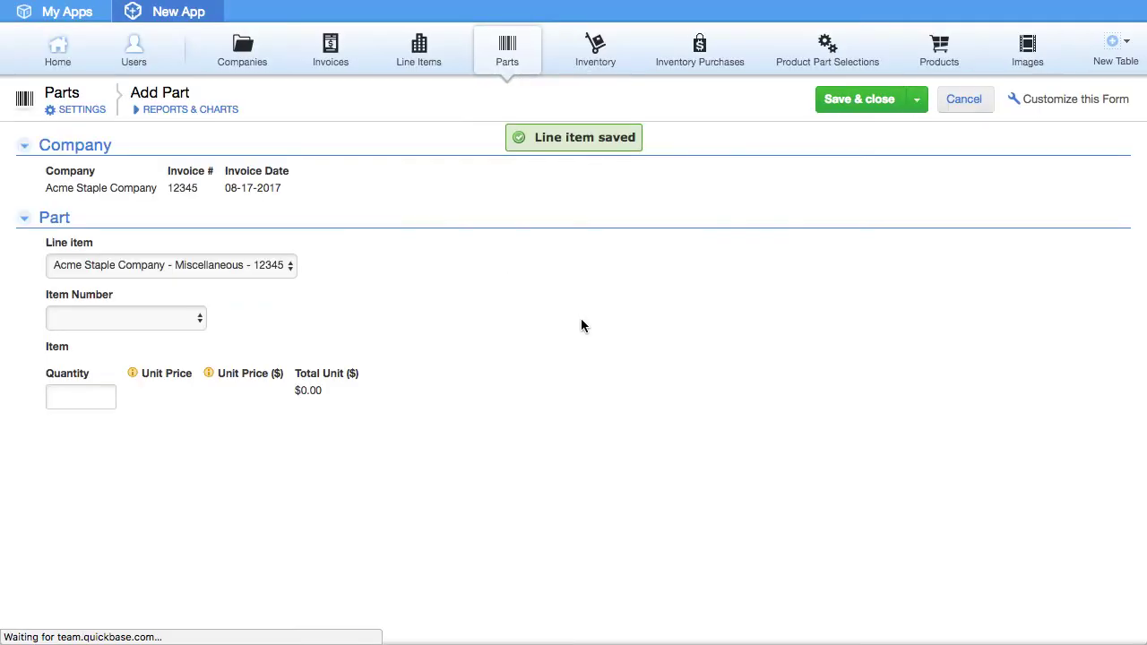
left_click(110, 319)
left_click(114, 335)
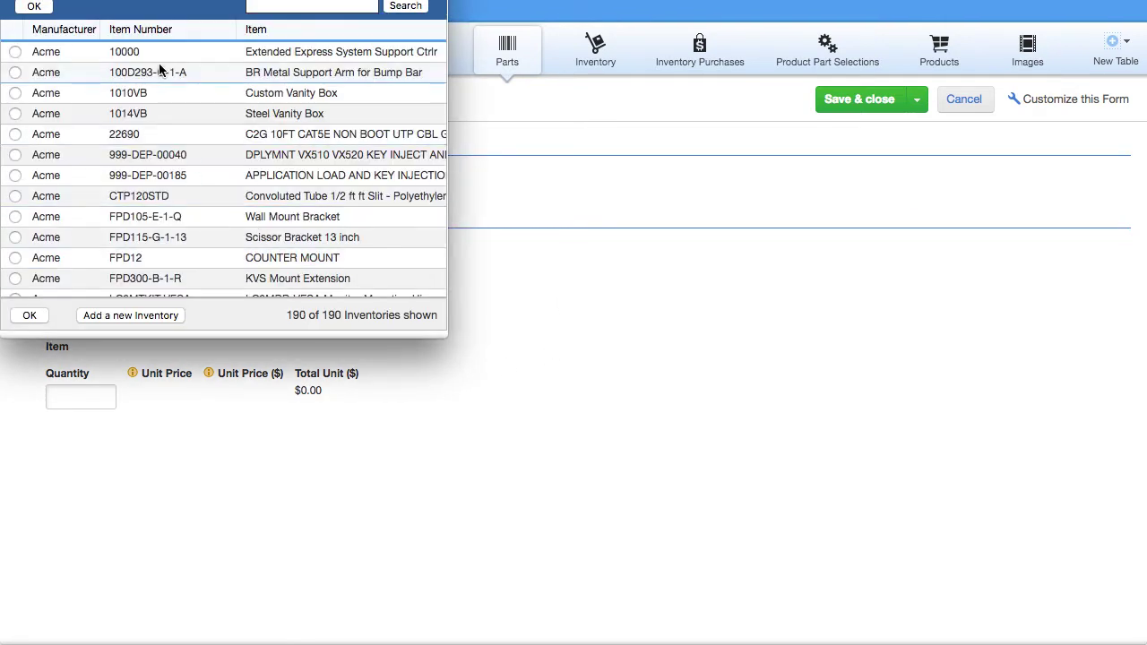
left_click(171, 51)
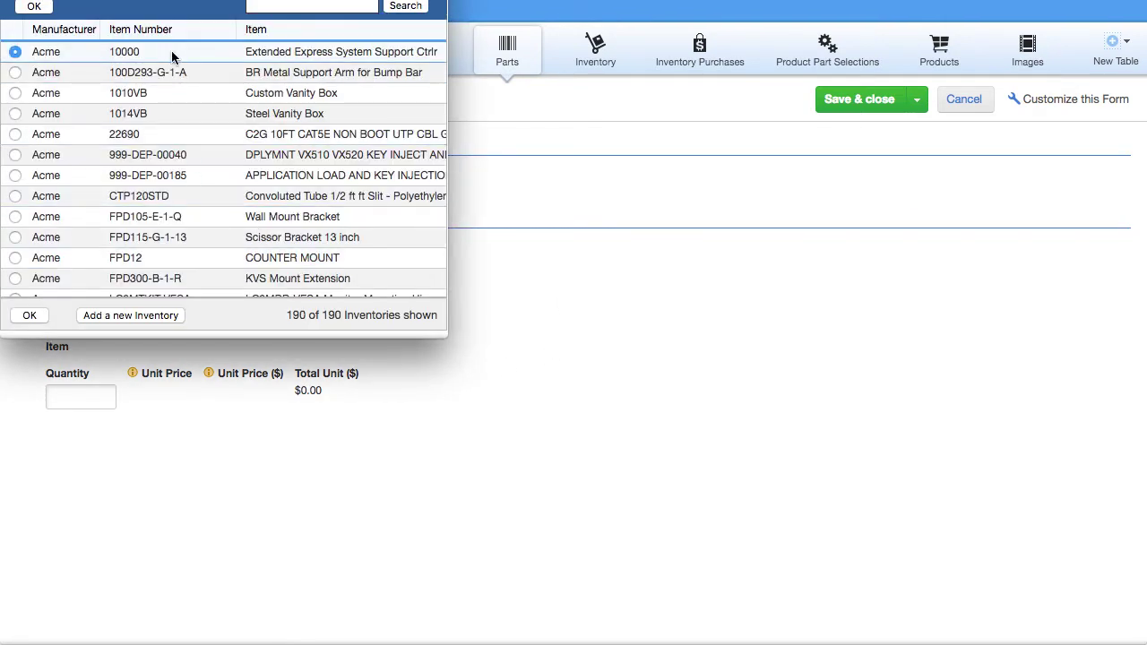
left_click(37, 7)
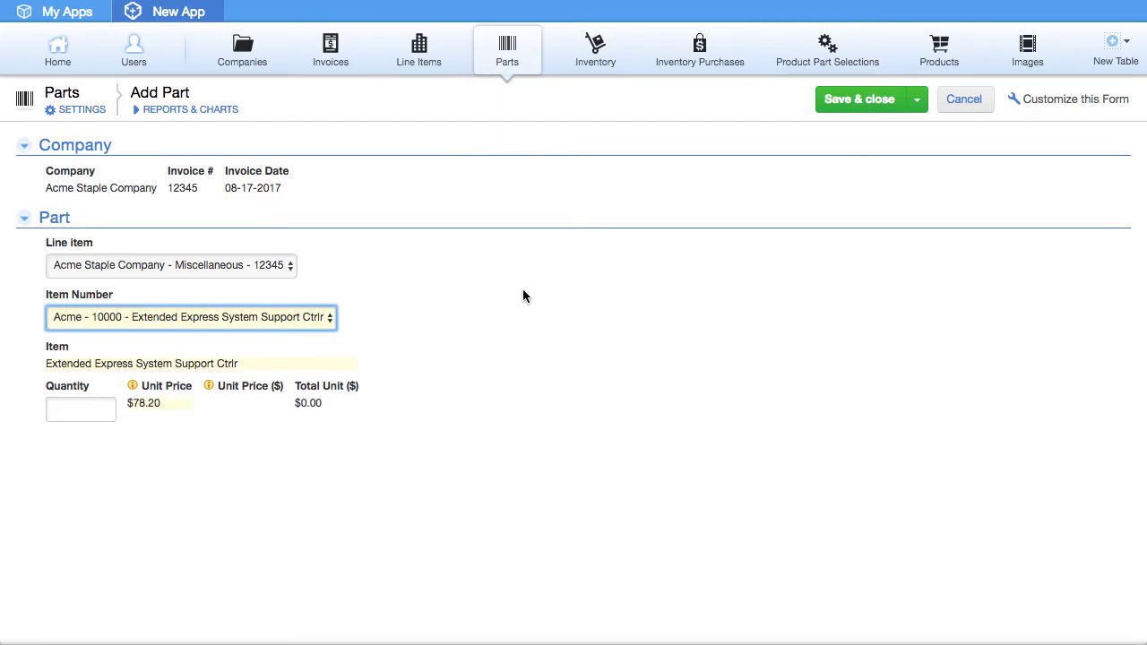
Set the new part's quantity to 1 and save the part.
left_click(74, 410)
type("1")
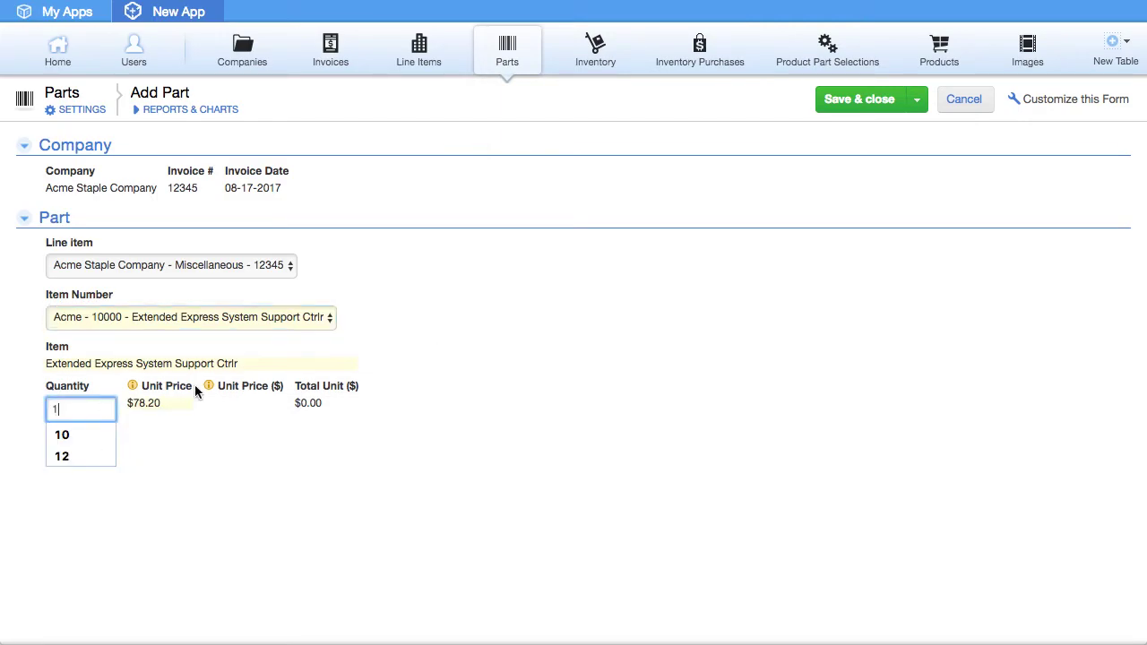
left_click(621, 340)
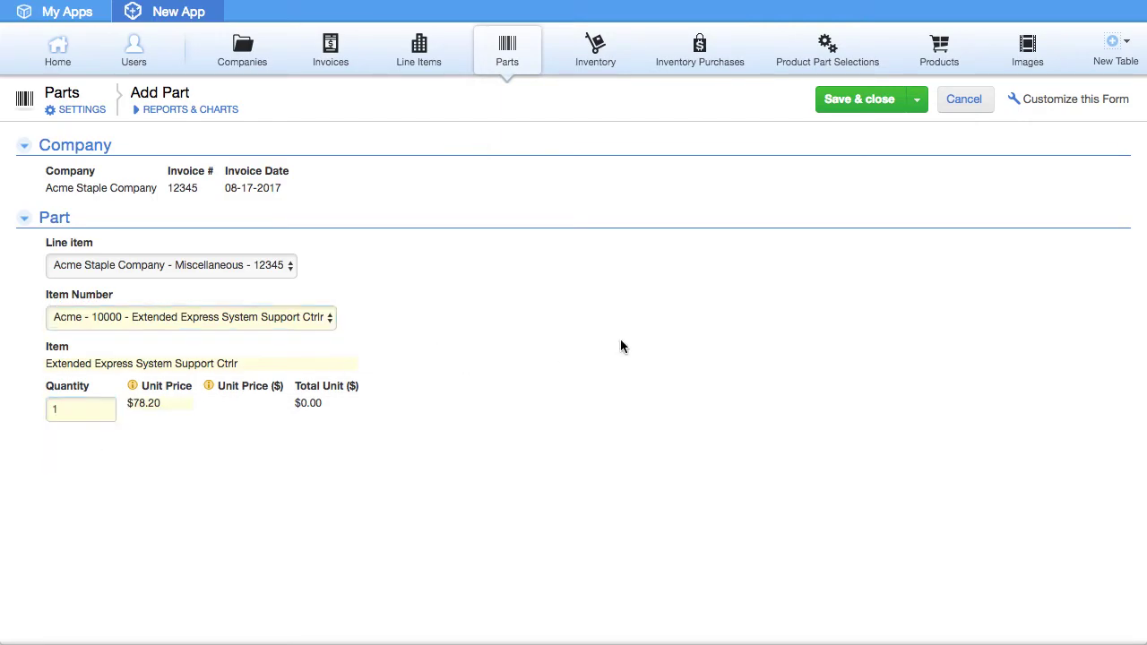
left_click(863, 102)
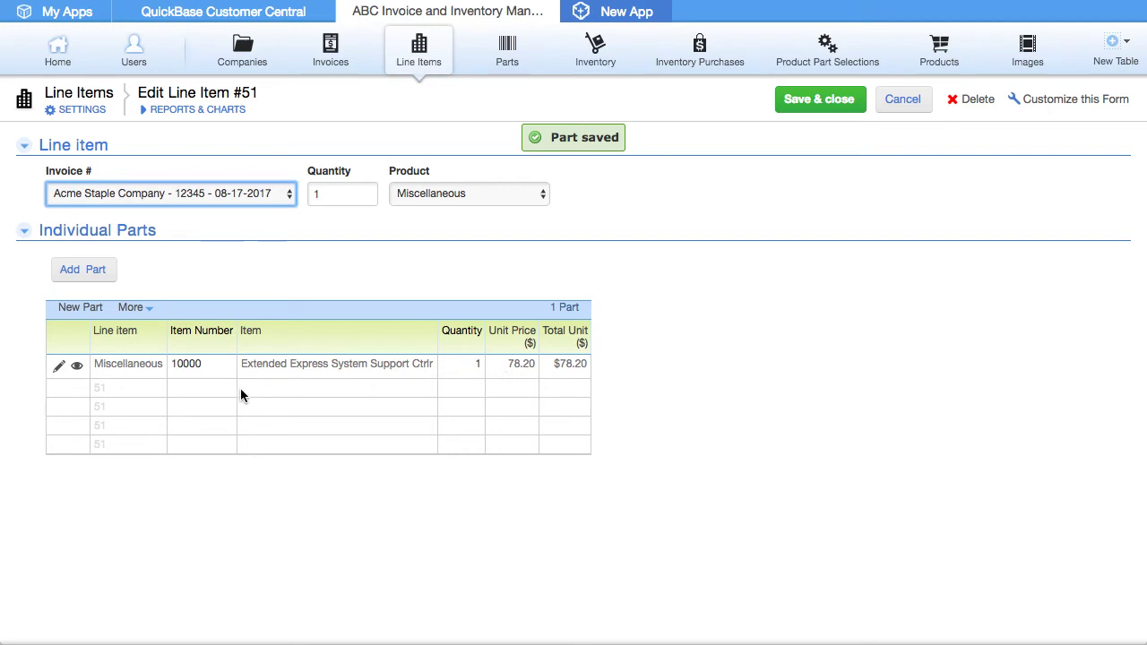
Add item 1014VB, Steel Vanity Box, with quantity 5 as a second part in the grid and save the line item.
left_click(184, 388)
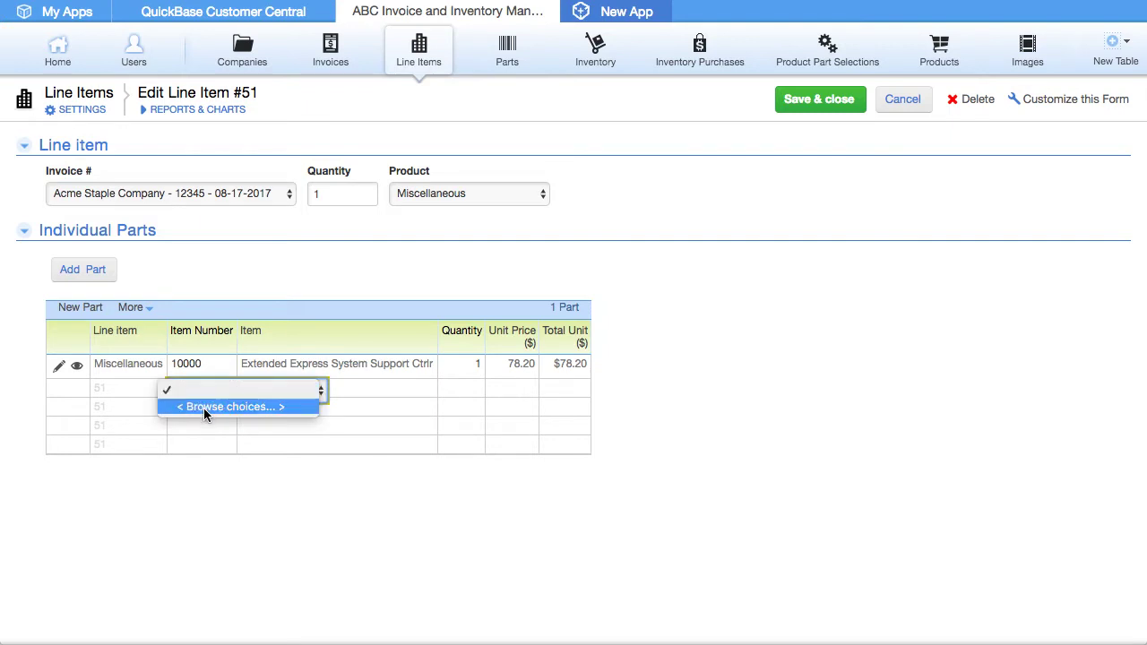
left_click(203, 408)
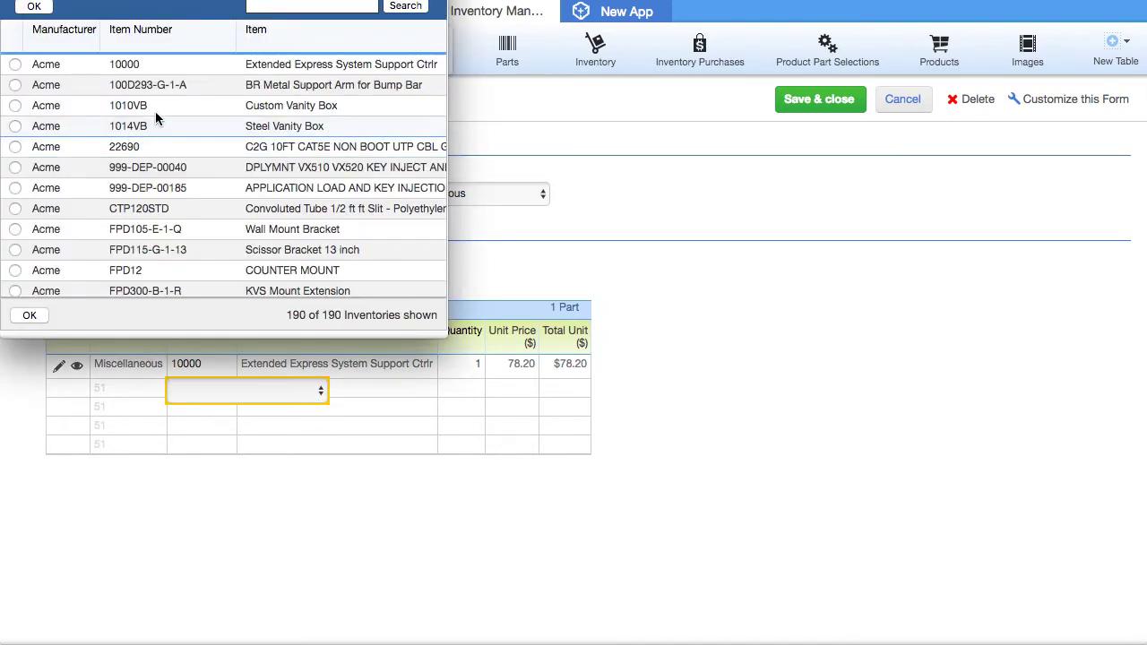
left_click(138, 123)
left_click(34, 6)
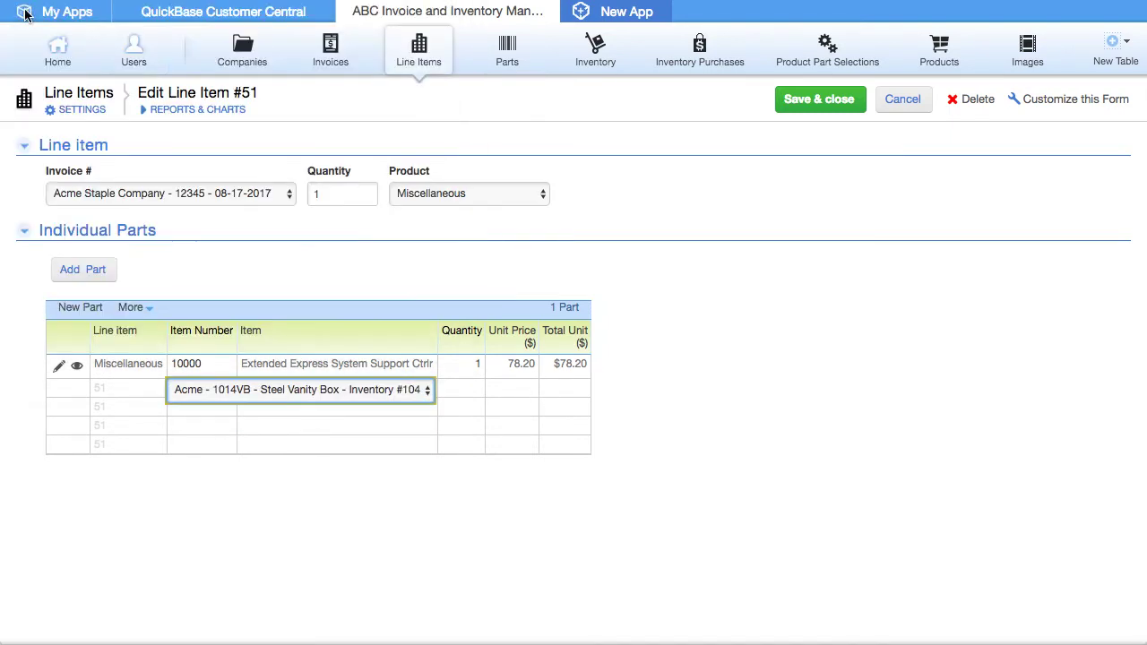
left_click(467, 394)
type("5")
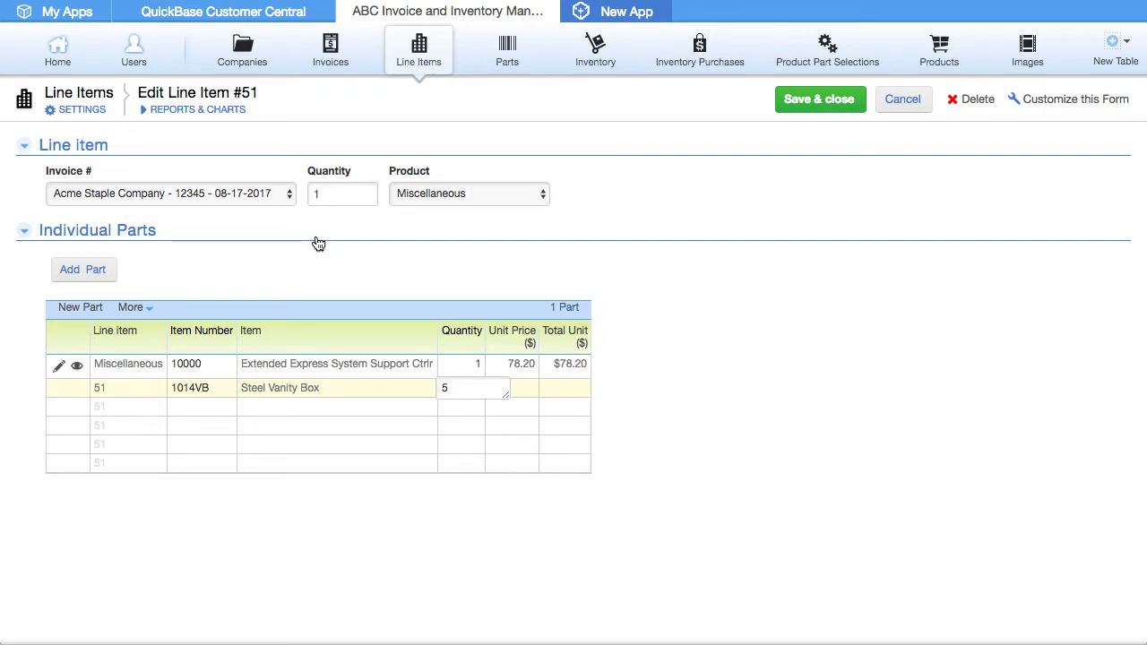
left_click(815, 102)
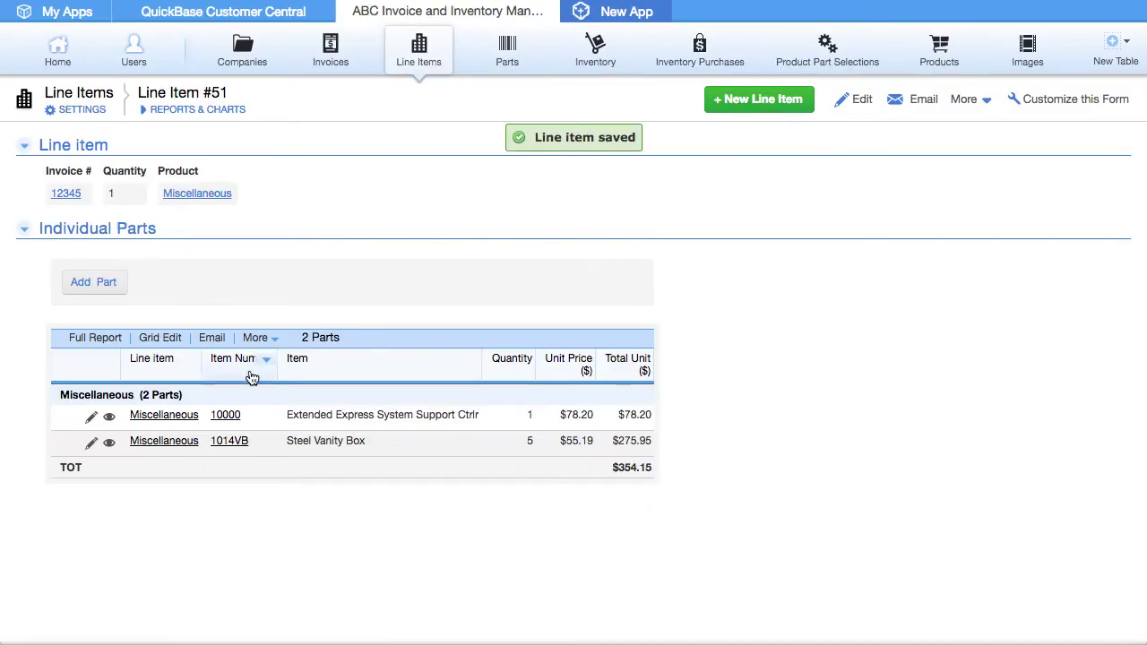
Return to the line item's parent invoice and review its full list of line item parts and totals.
left_click(66, 195)
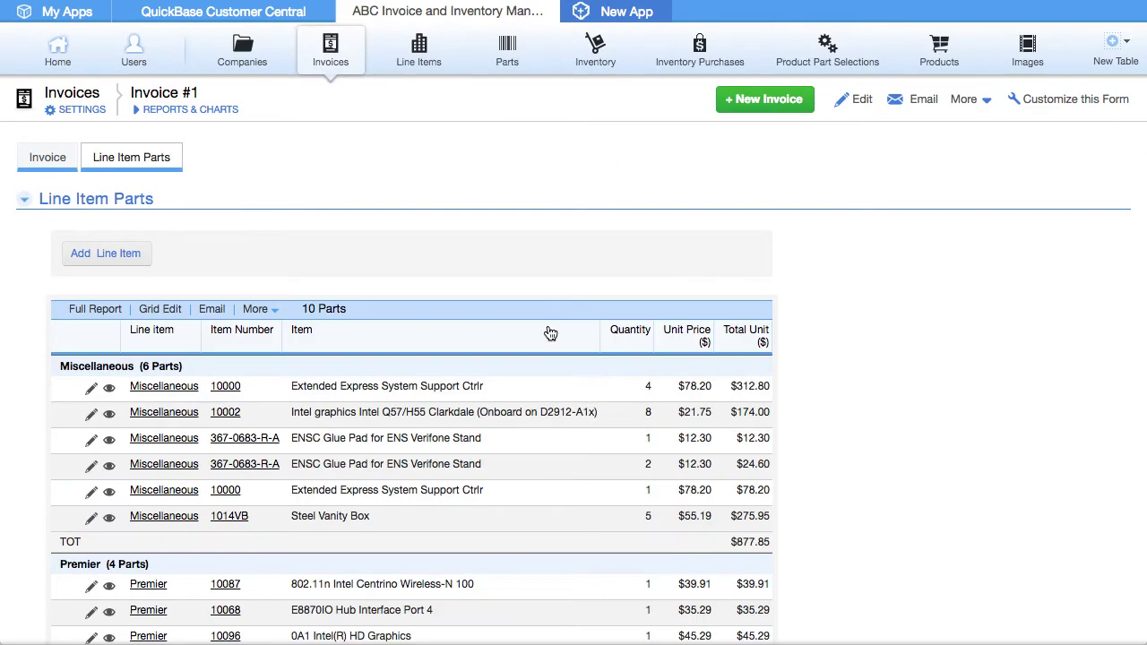
scroll(547, 332, "down", 3)
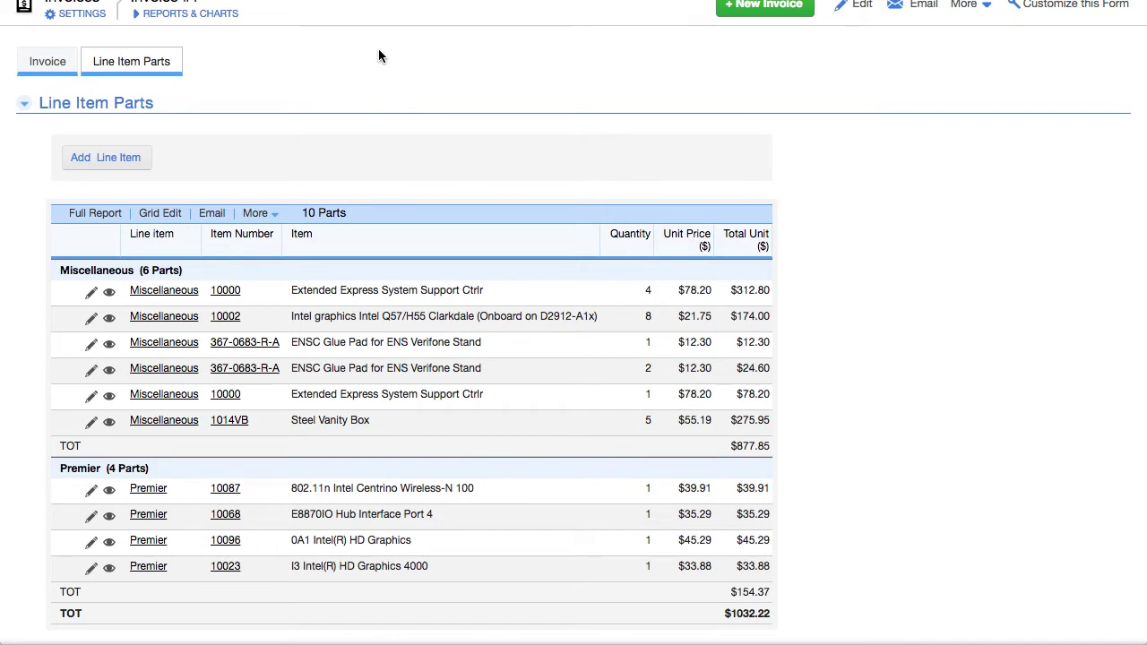
scroll(380, 57, "down", 1)
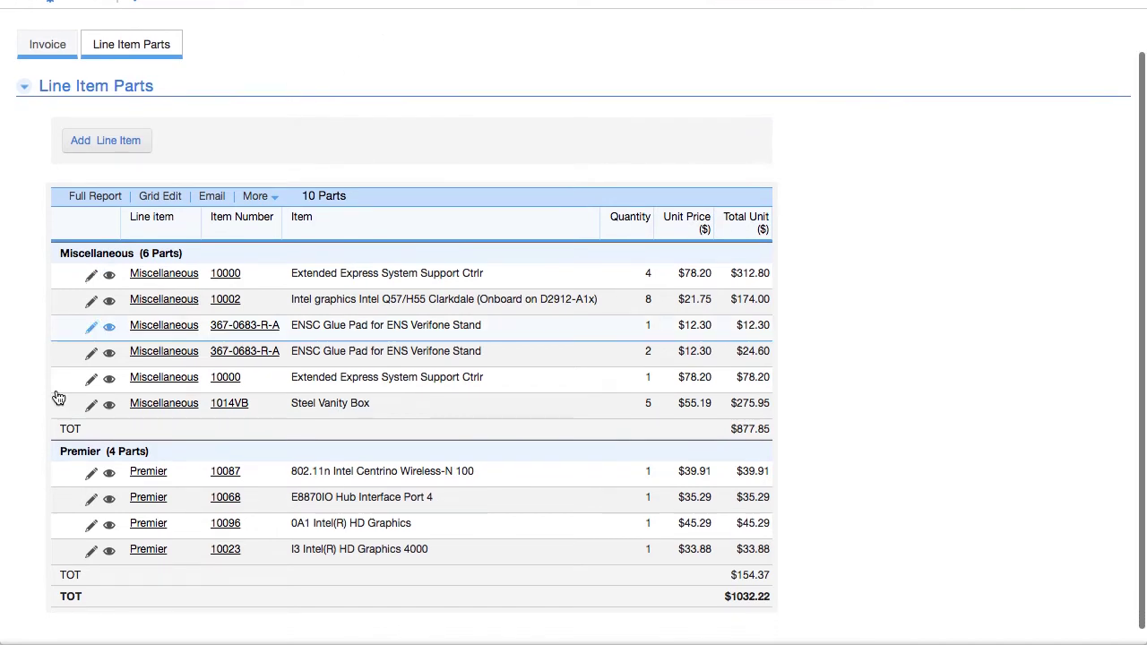
Start another line item on the invoice with the product Essential and a quantity of 10.
left_click(110, 143)
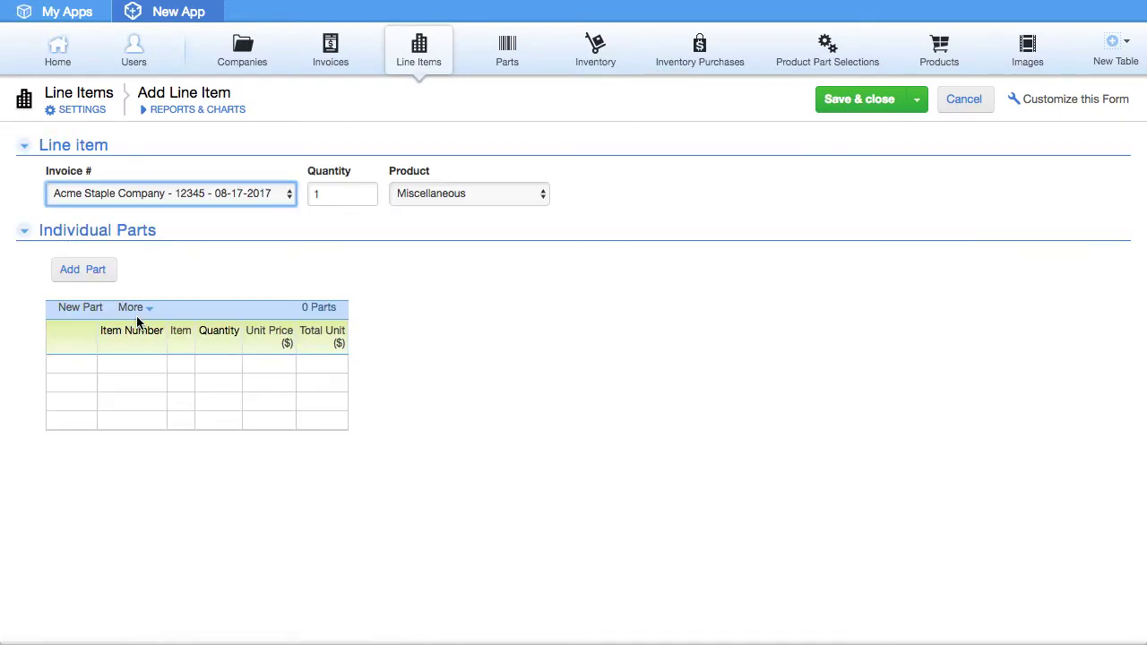
left_click(463, 195)
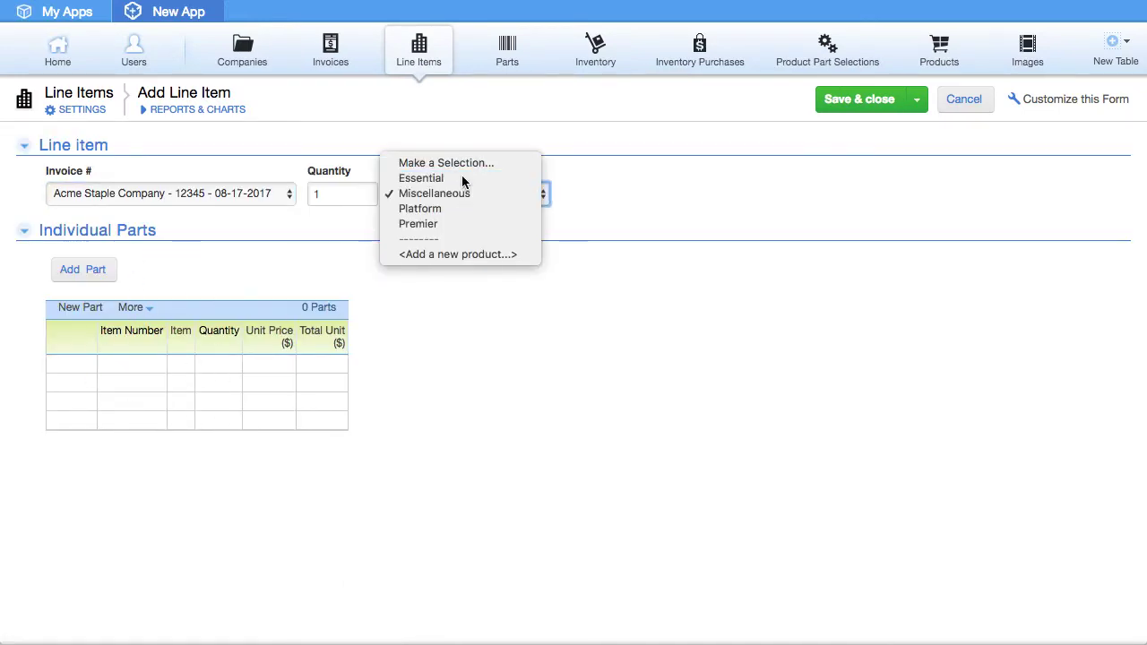
left_click(463, 178)
left_click(336, 196)
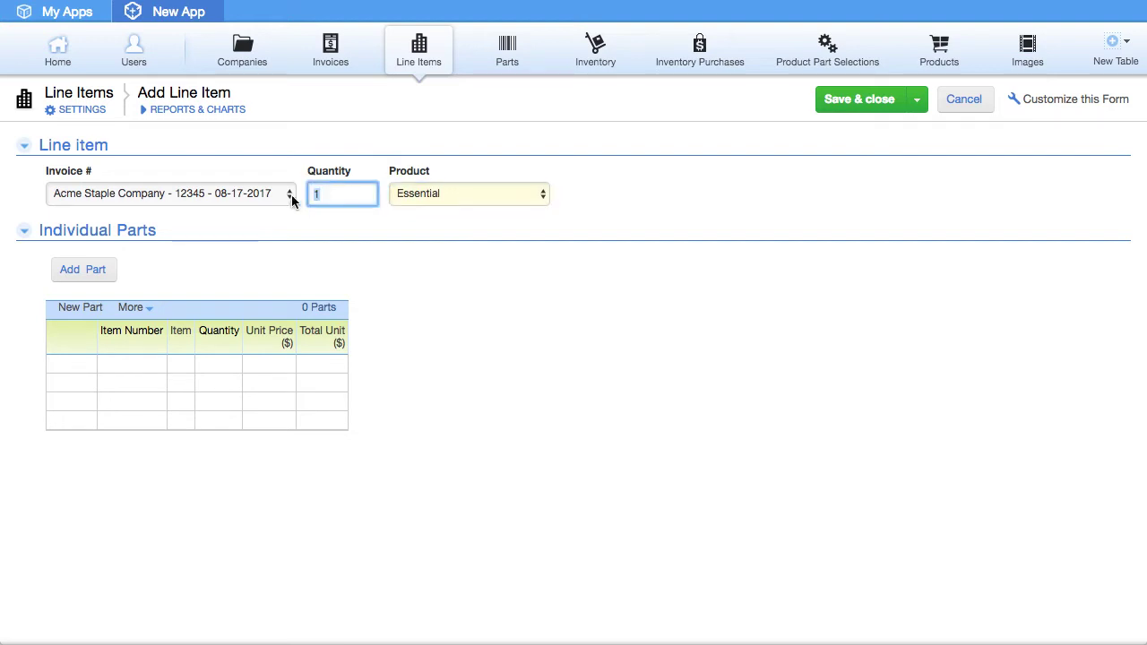
type("10")
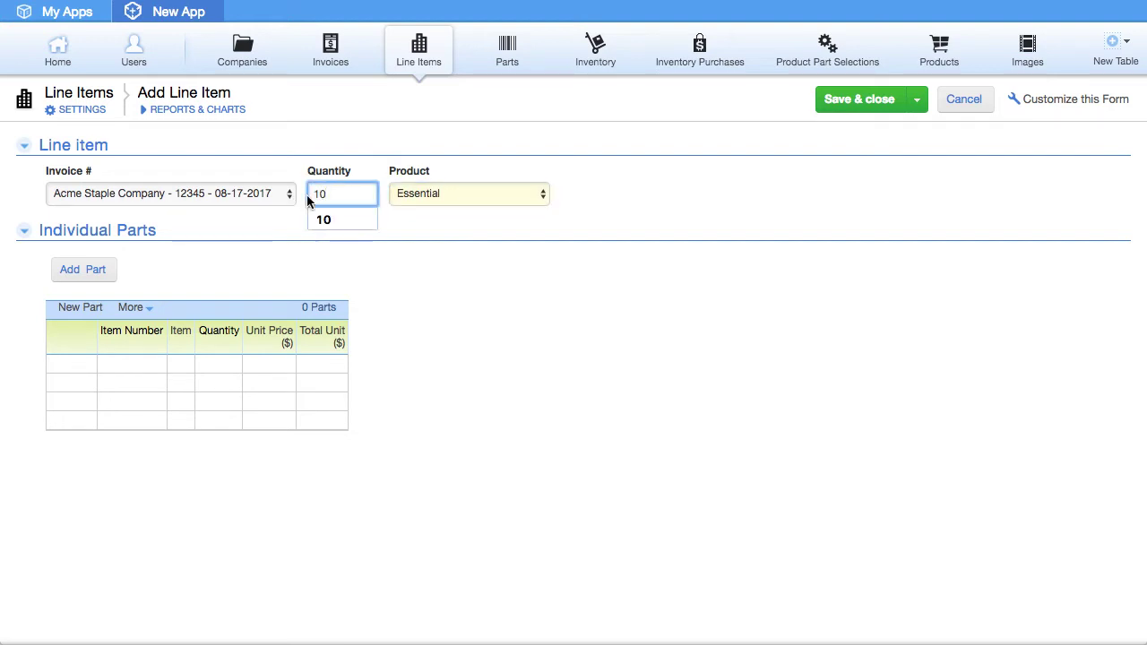
left_click(502, 326)
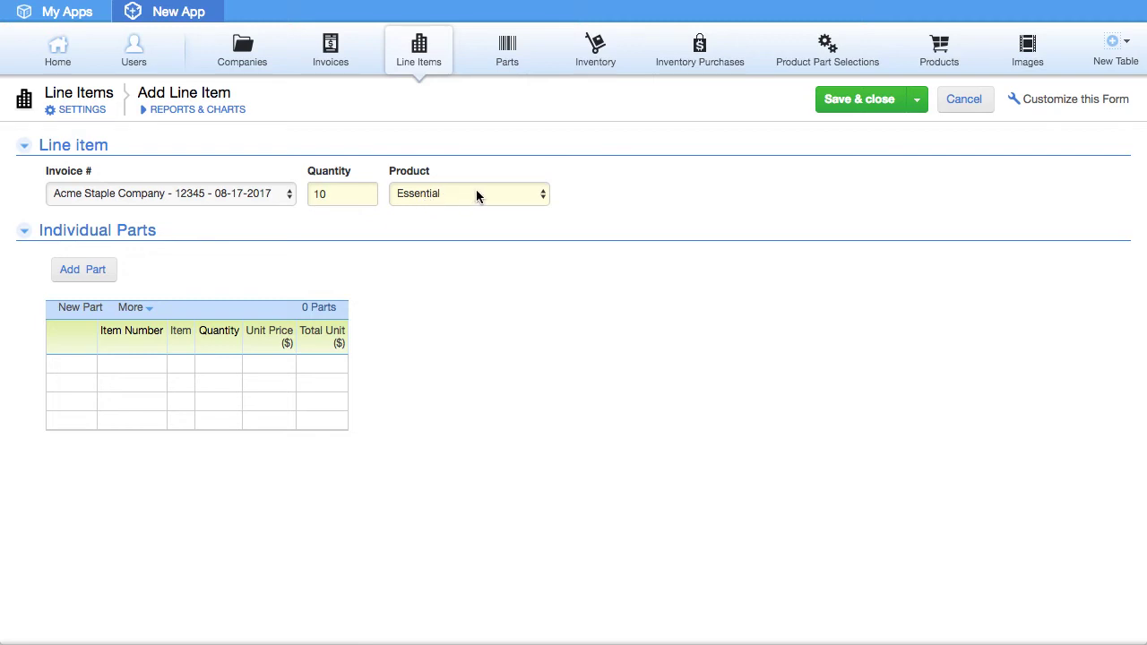
Save the Essential line item and review the invoice's updated line item parts and totals.
left_click(852, 99)
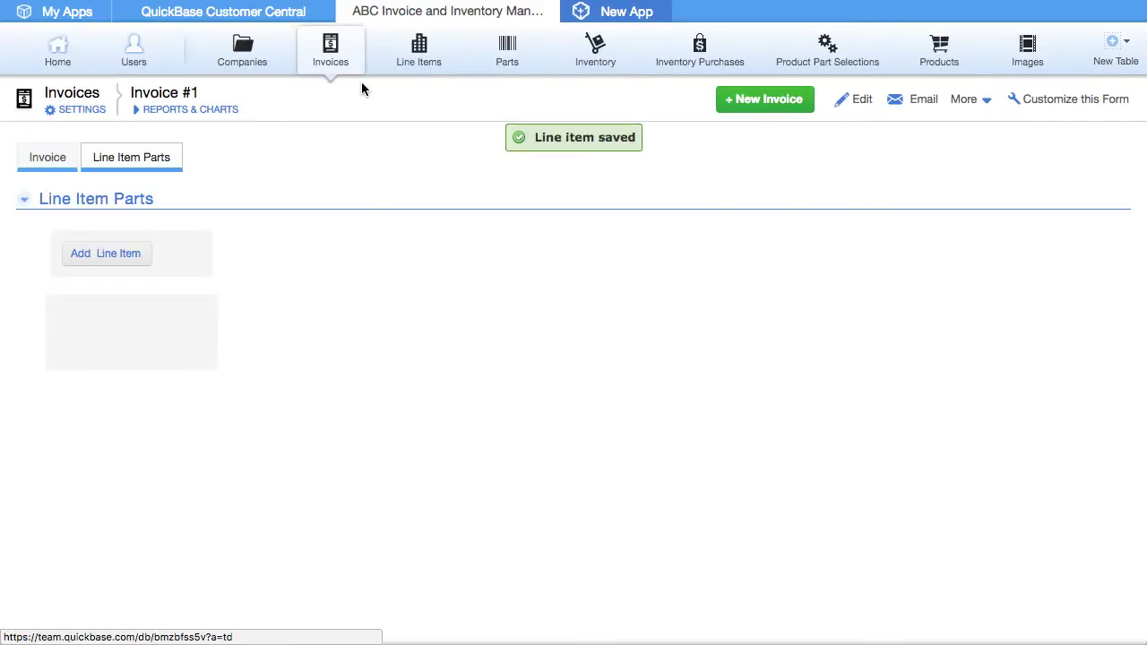
scroll(348, 165, "down", 5)
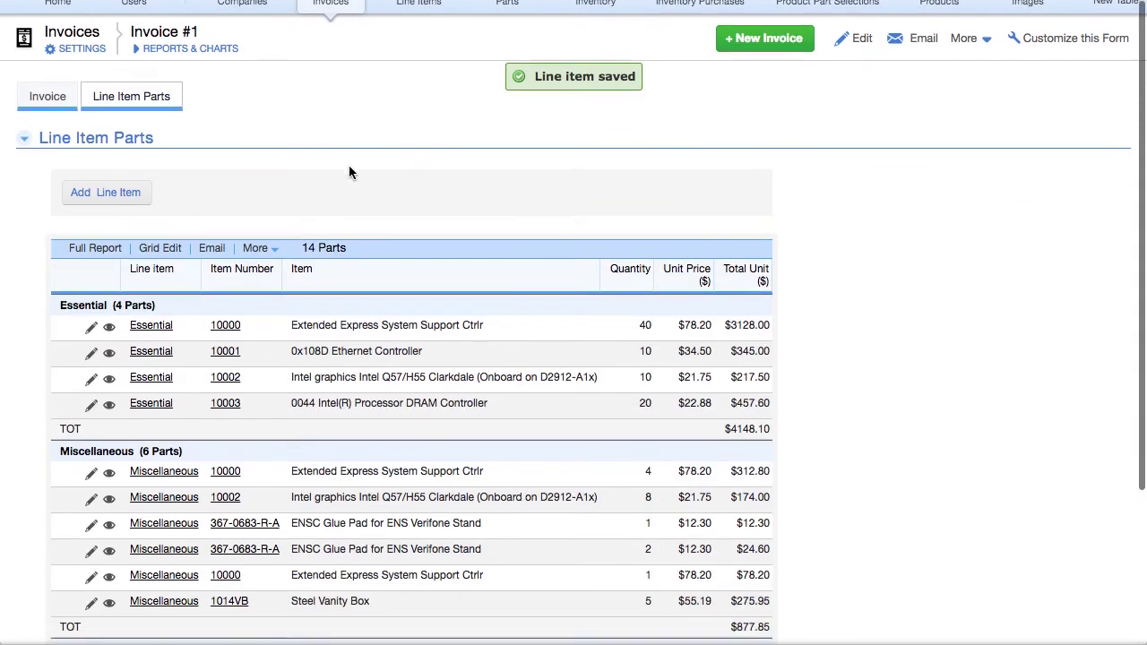
scroll(349, 166, "down", 1)
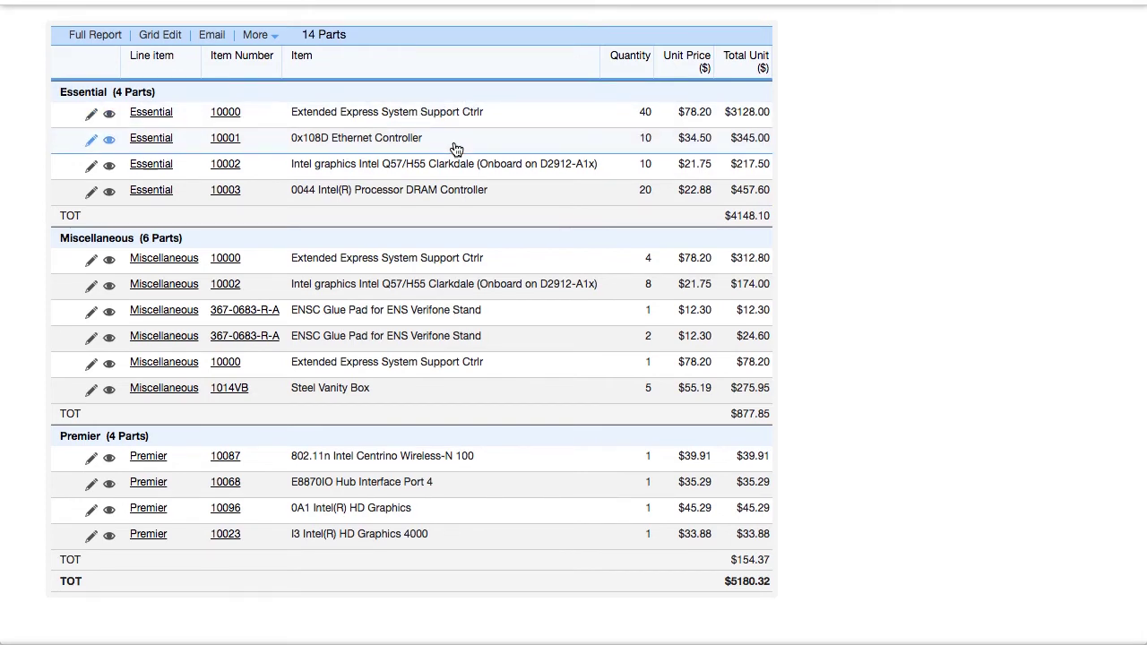
scroll(456, 150, "up", 3)
scroll(456, 150, "up", 2)
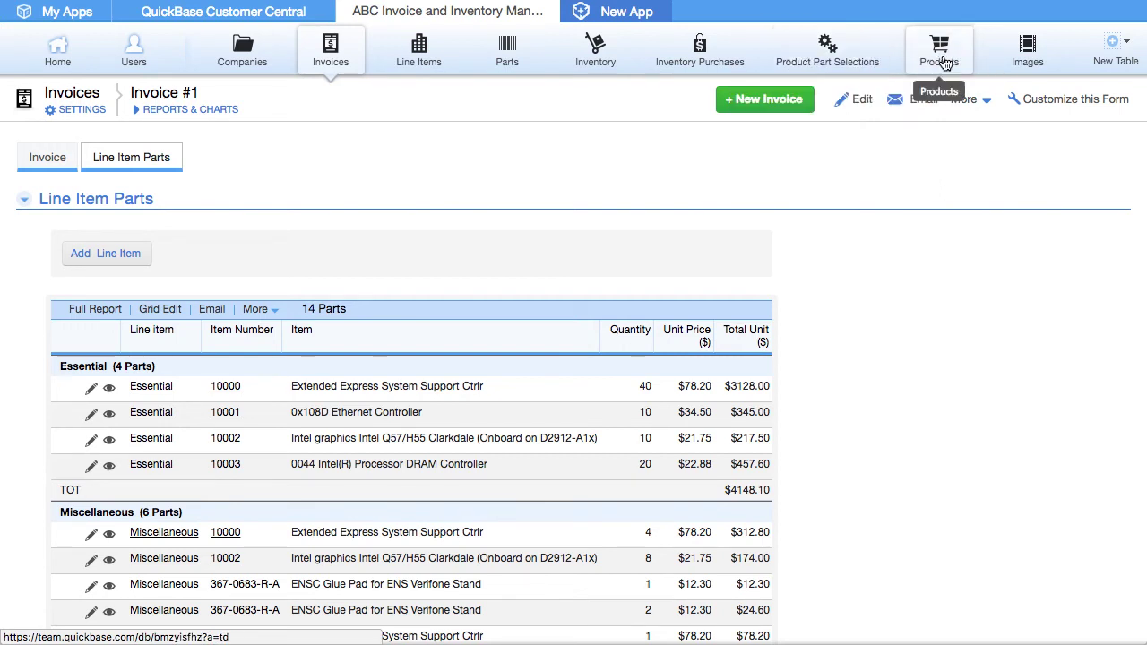
Open the Essential product record to check its related last line item and quantity, and view its part selection for item 10000.
left_click(944, 63)
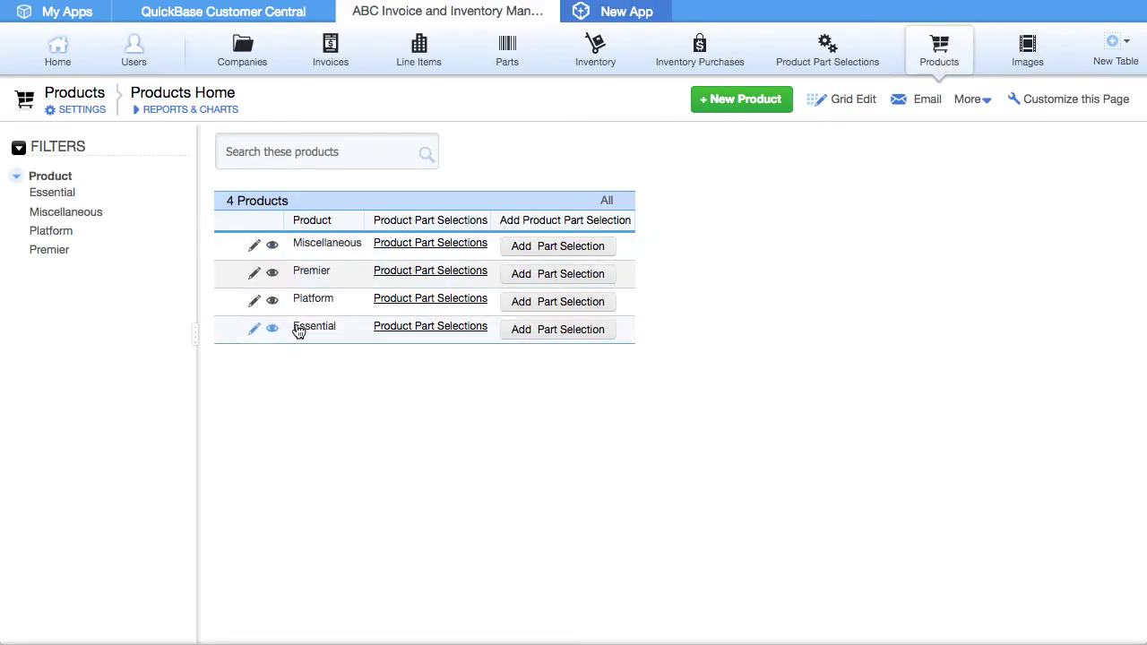
left_click(273, 329)
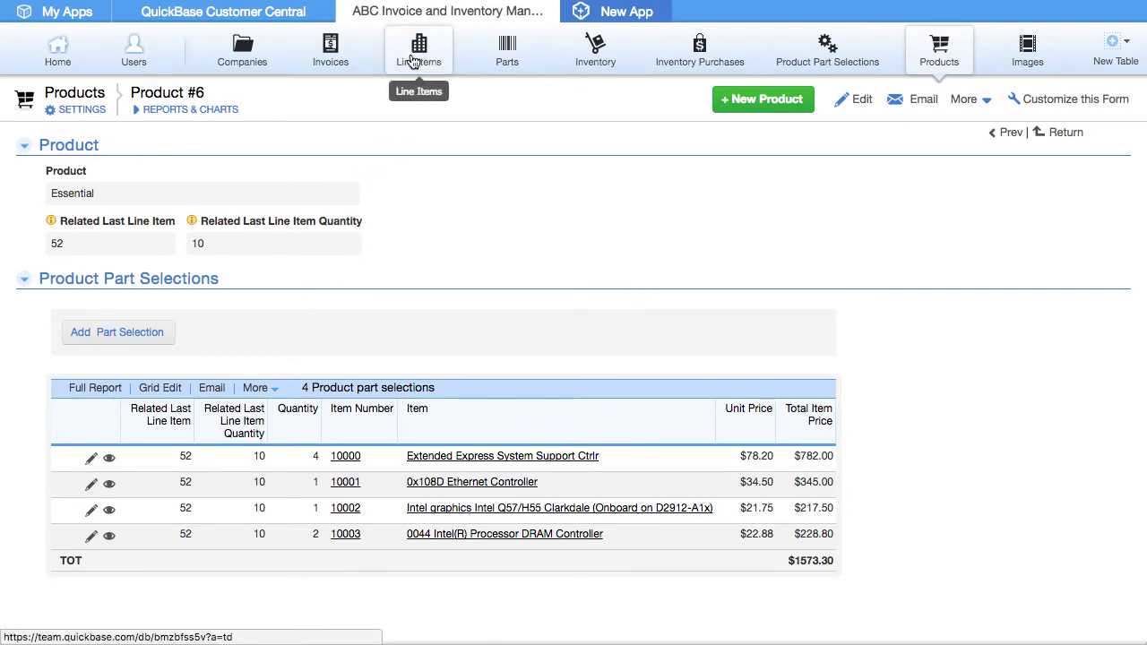
double_click(56, 243)
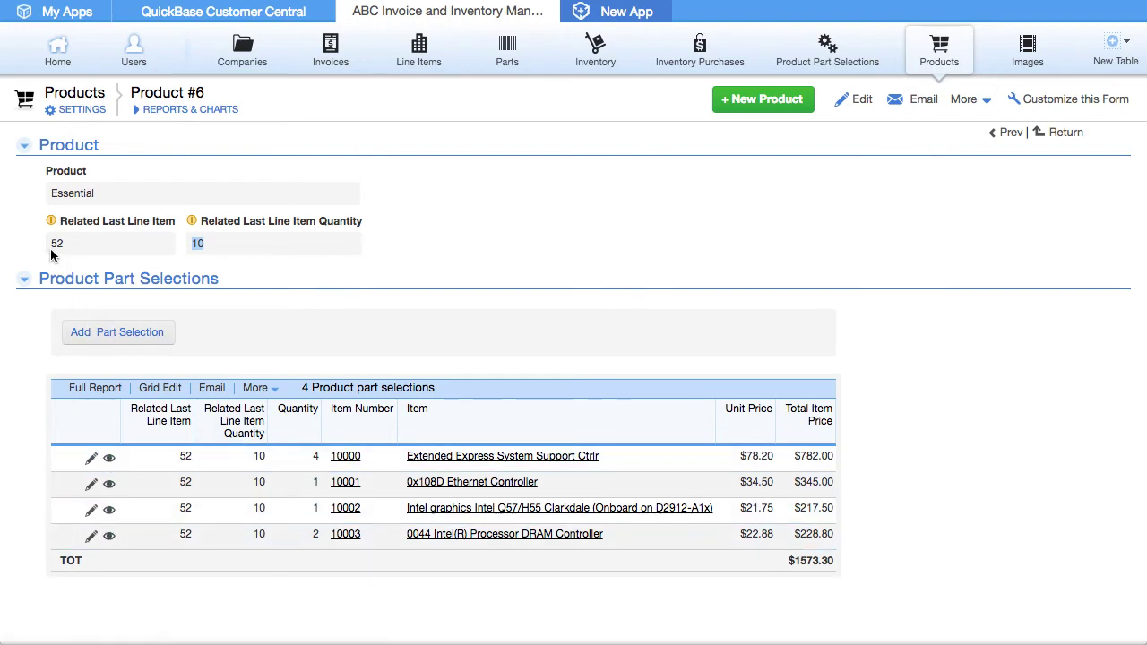
left_click_drag(199, 242, 208, 244)
left_click(110, 460)
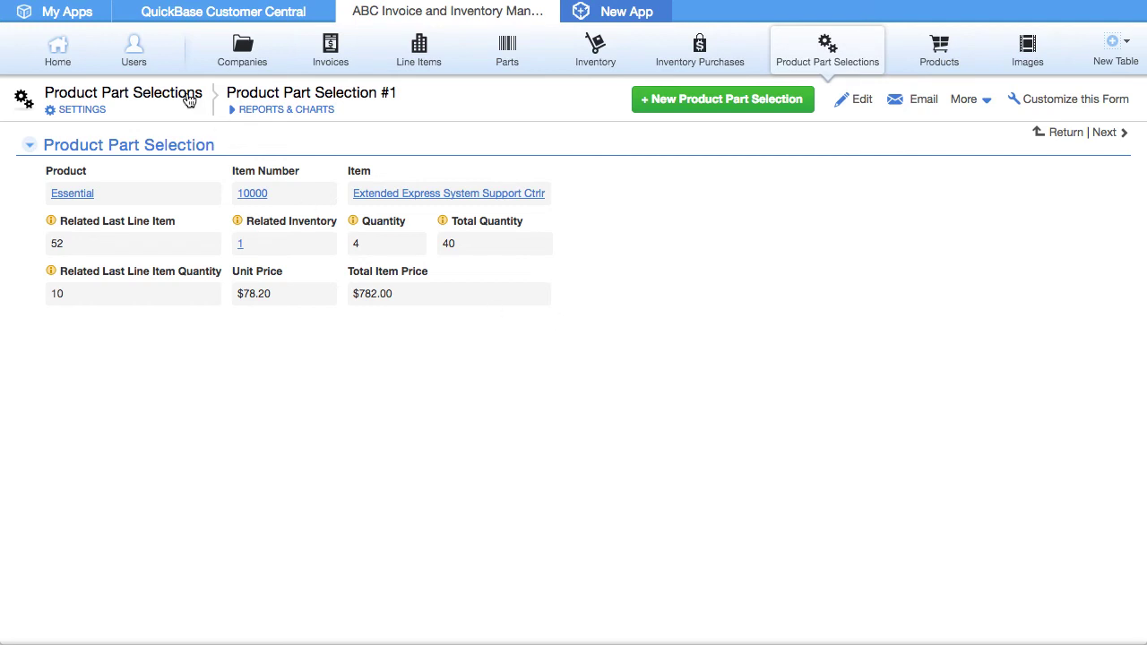
Return to the app's homepage and examine the automation settings shown for Action #1, Action #2 and Action #3.
left_click(76, 52)
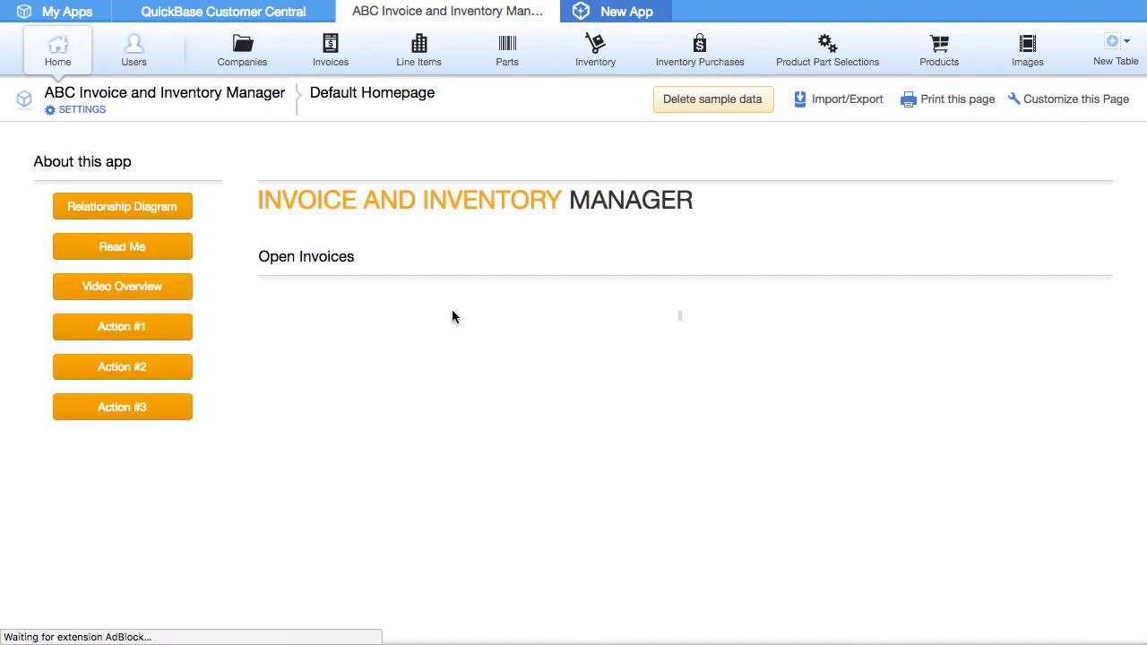
scroll(341, 218, "down", 2)
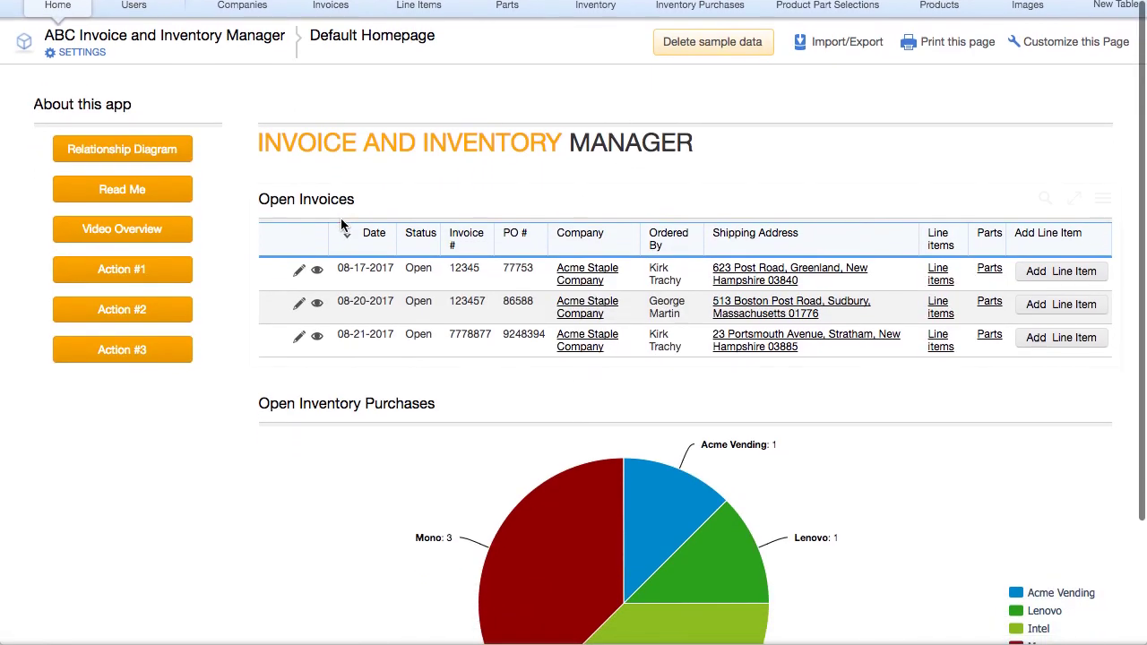
left_click(113, 275)
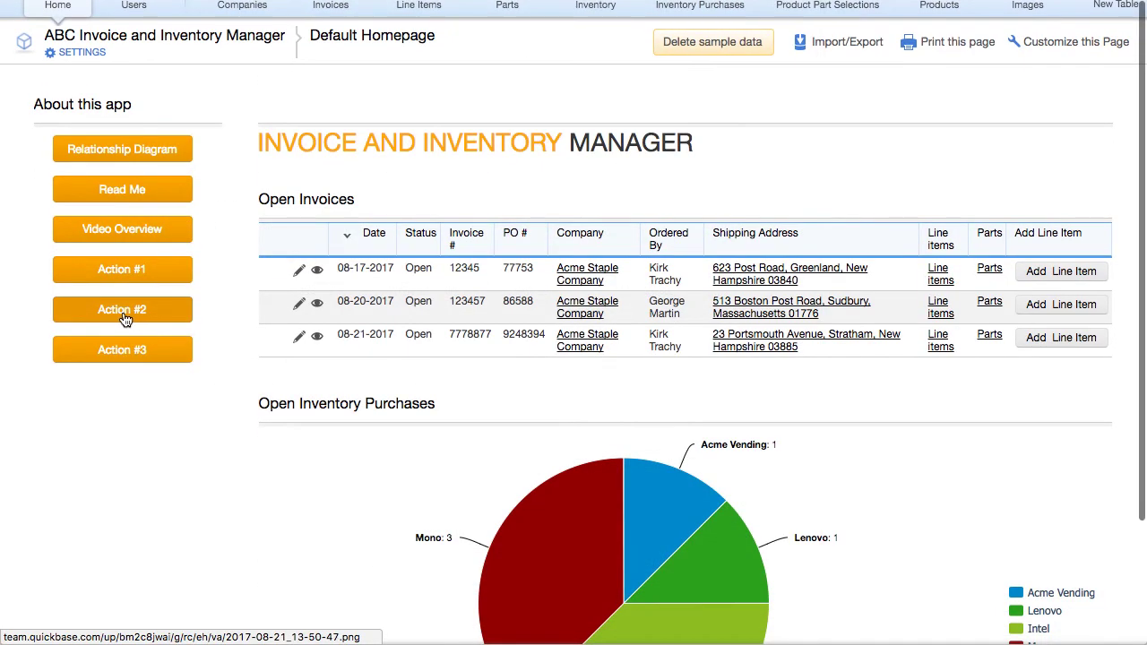
left_click(115, 273)
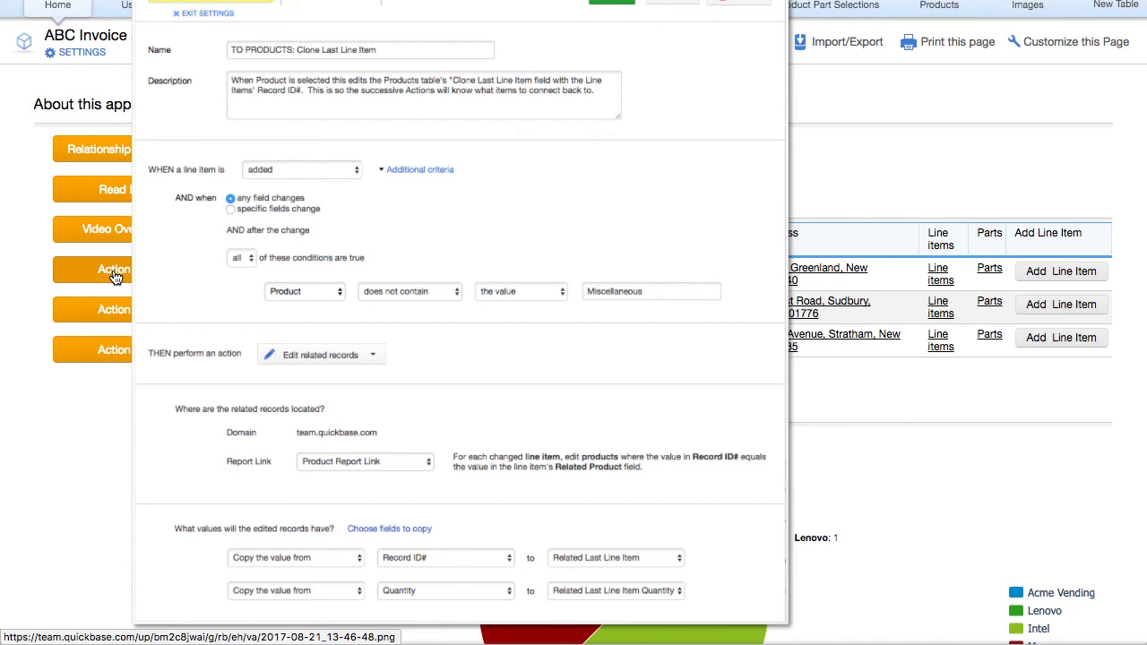
mouse_move(112, 316)
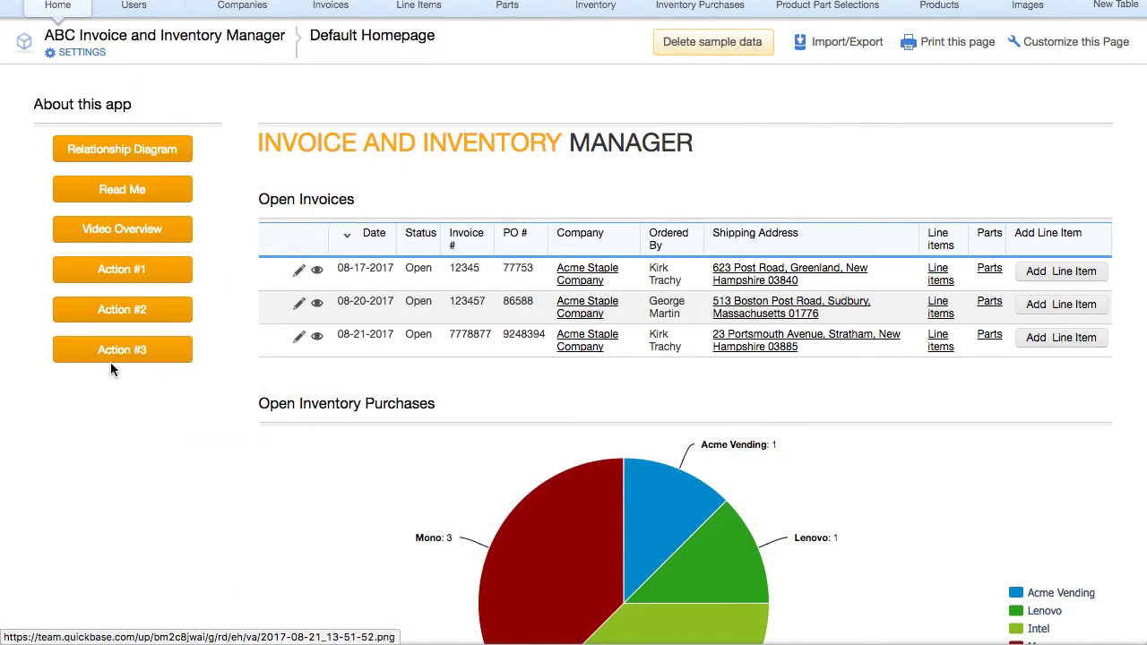
mouse_move(123, 351)
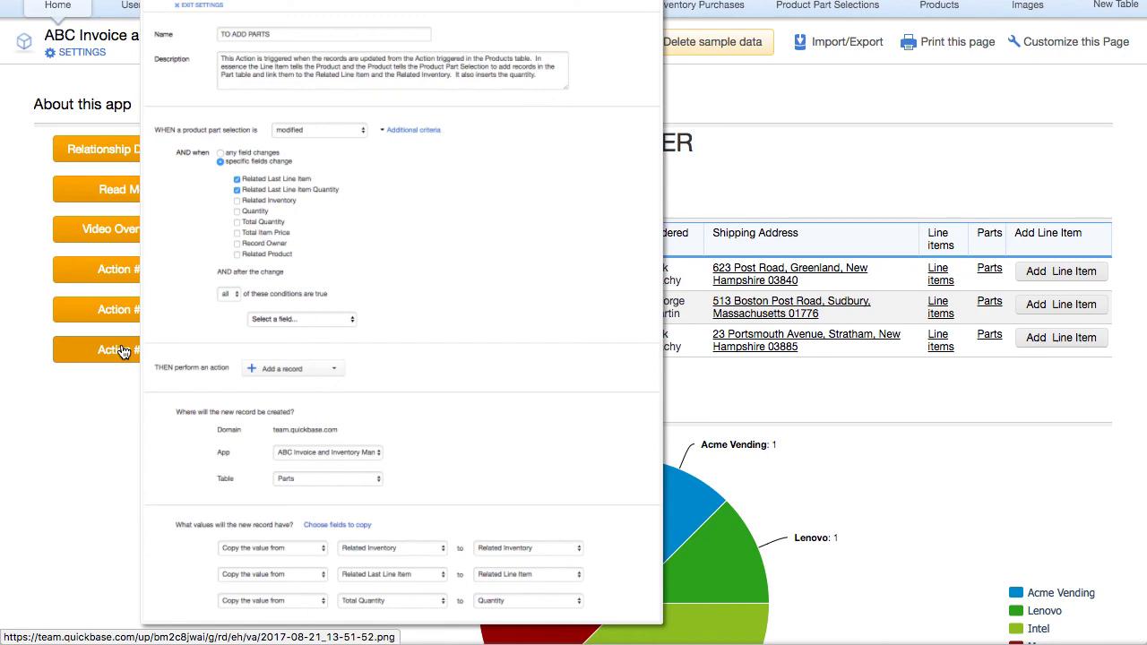
mouse_move(112, 269)
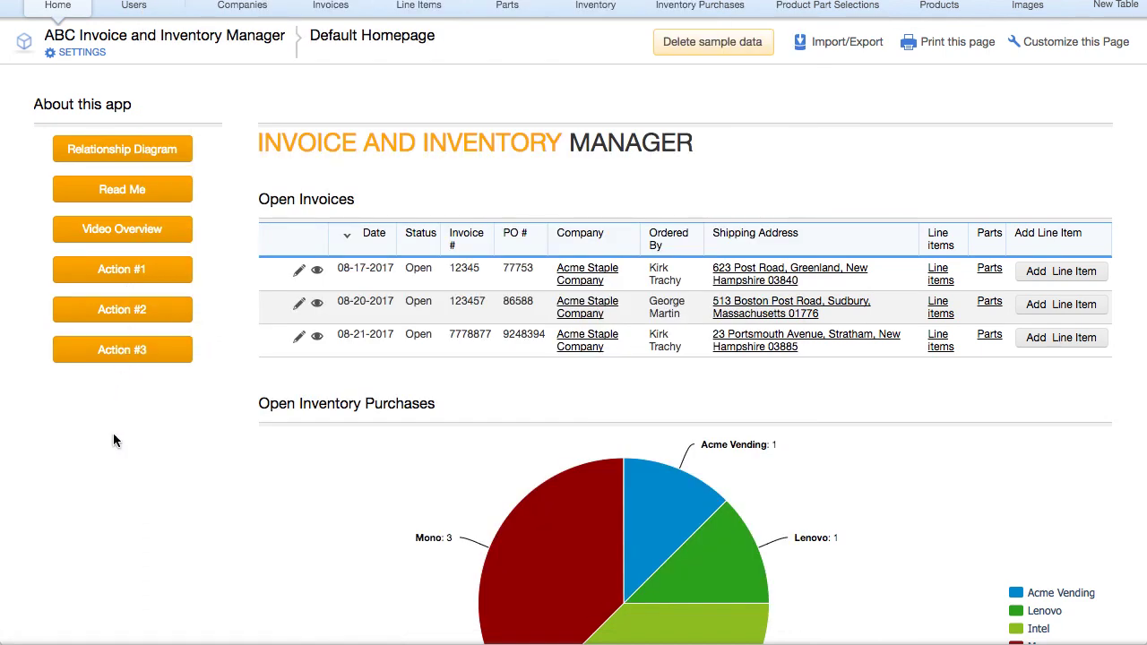
scroll(136, 448, "up", 2)
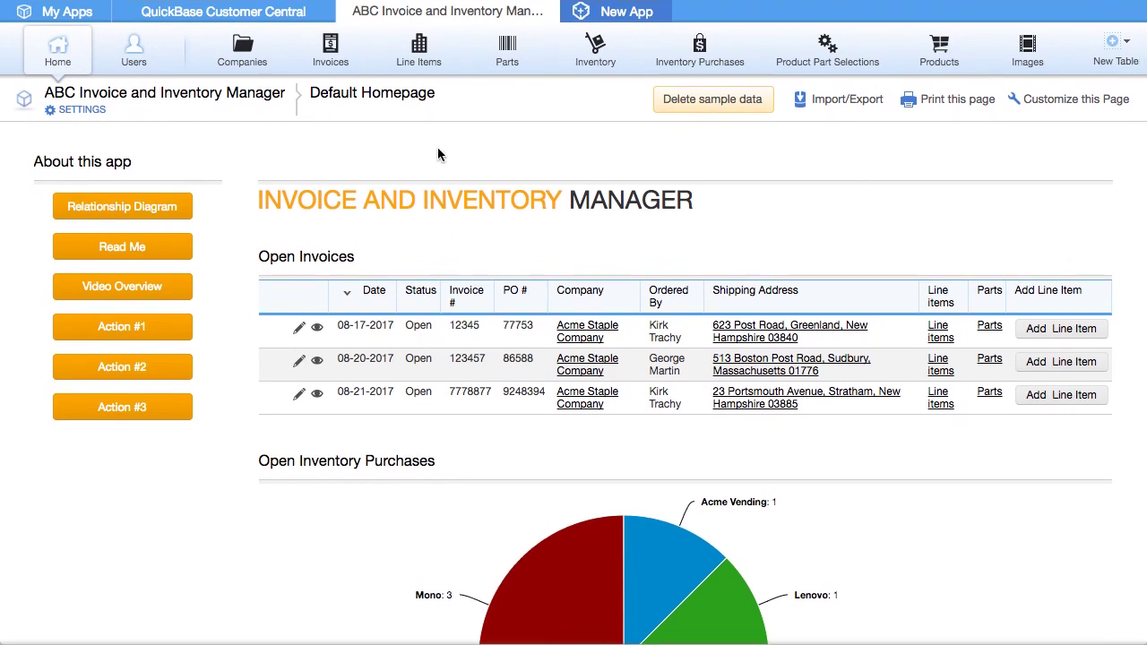
left_click(54, 52)
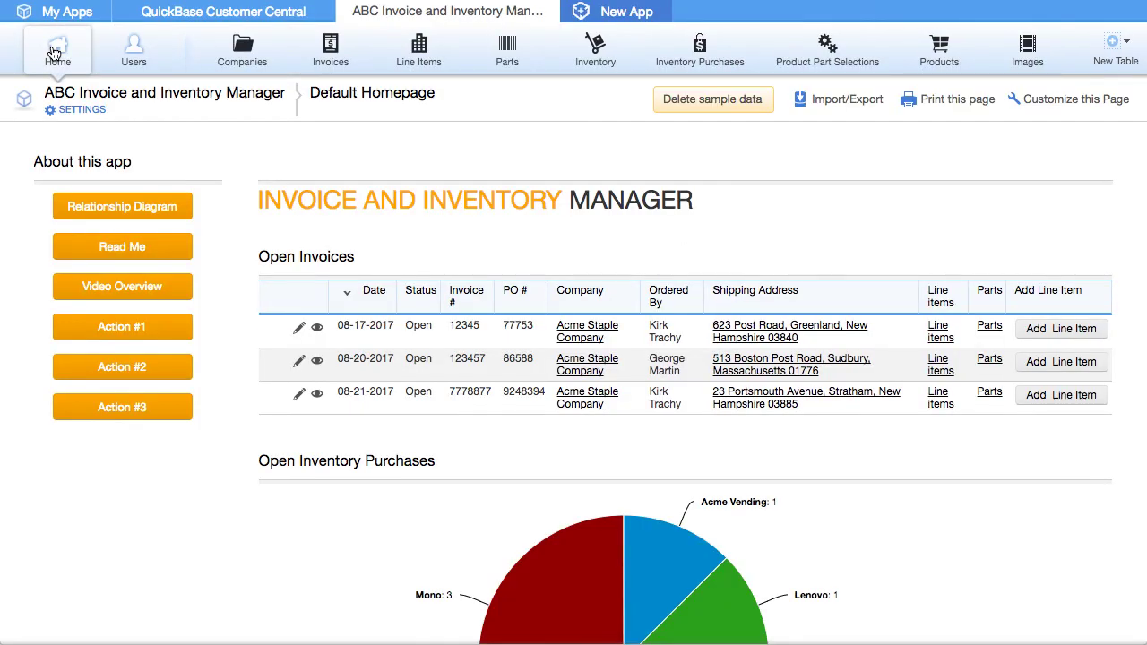